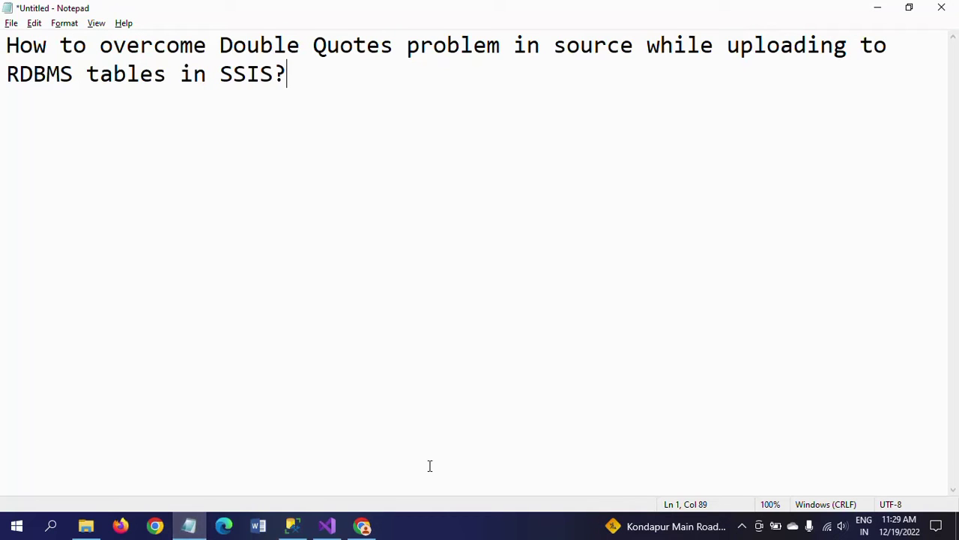
- Open the DoubleQuotes text file from D:\Files in Notepad, examine the double quotes around each value, and close it
{"action": "left_click", "coordinate": [86, 526]}
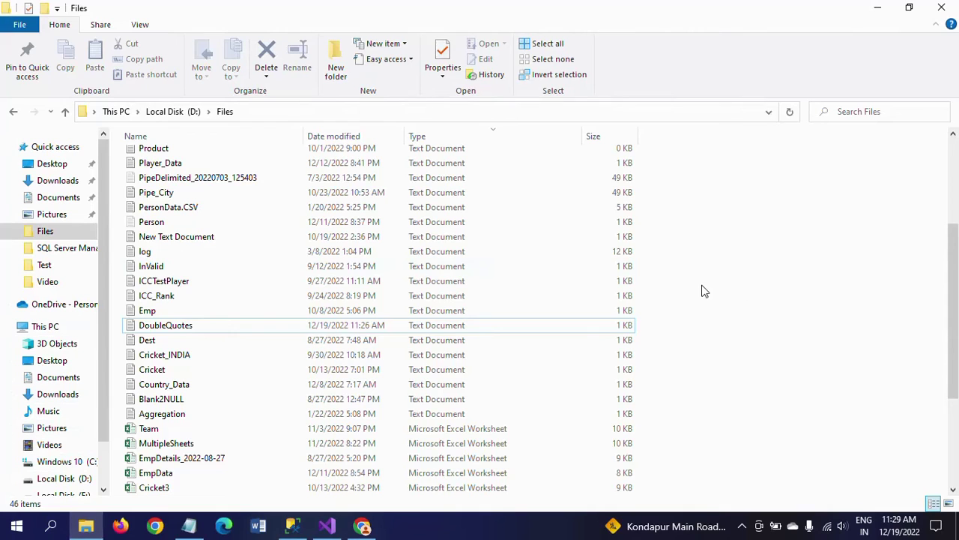
{"action": "left_click", "coordinate": [139, 330]}
{"action": "double_click", "coordinate": [141, 329]}
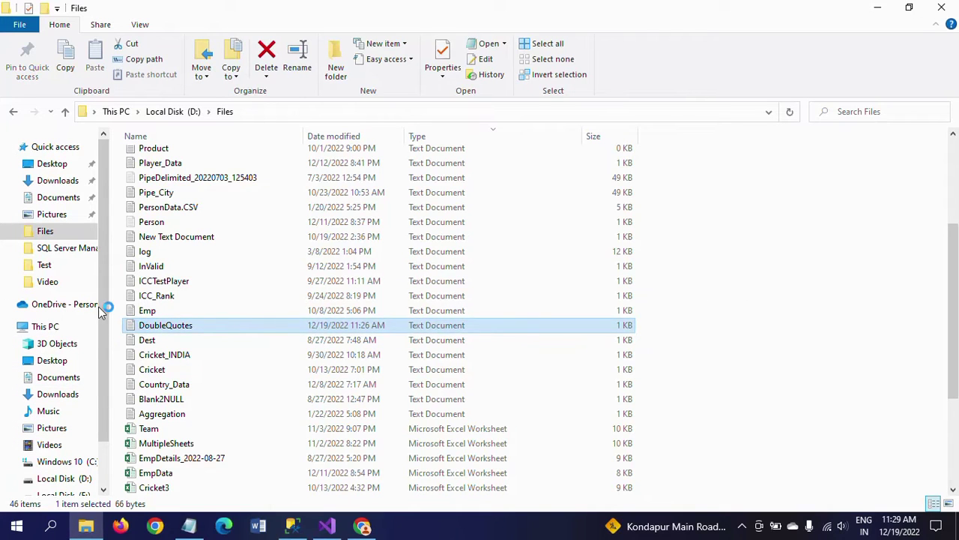
{"action": "left_click", "coordinate": [916, 324]}
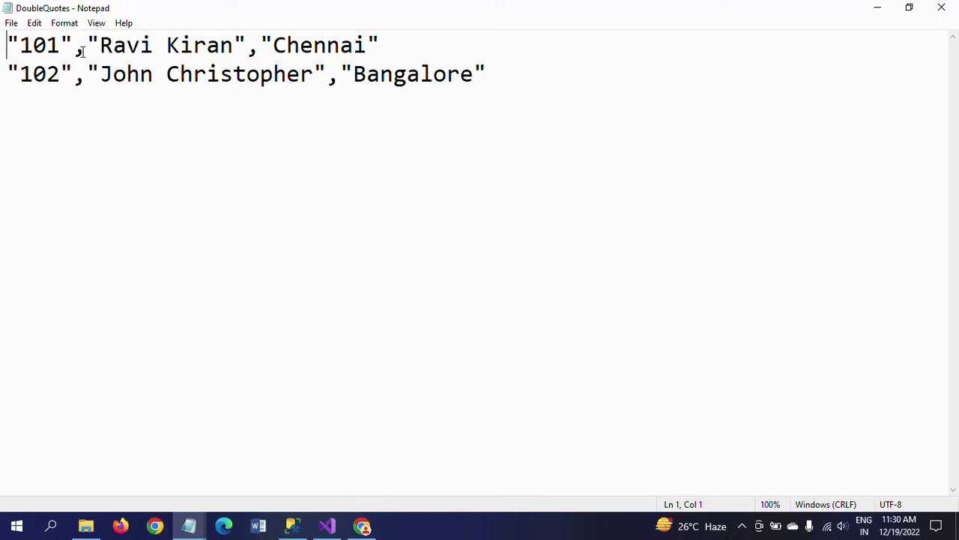
{"action": "left_click", "coordinate": [20, 47]}
{"action": "left_click_drag", "start_coordinate": [20, 46], "coordinate": [369, 48]}
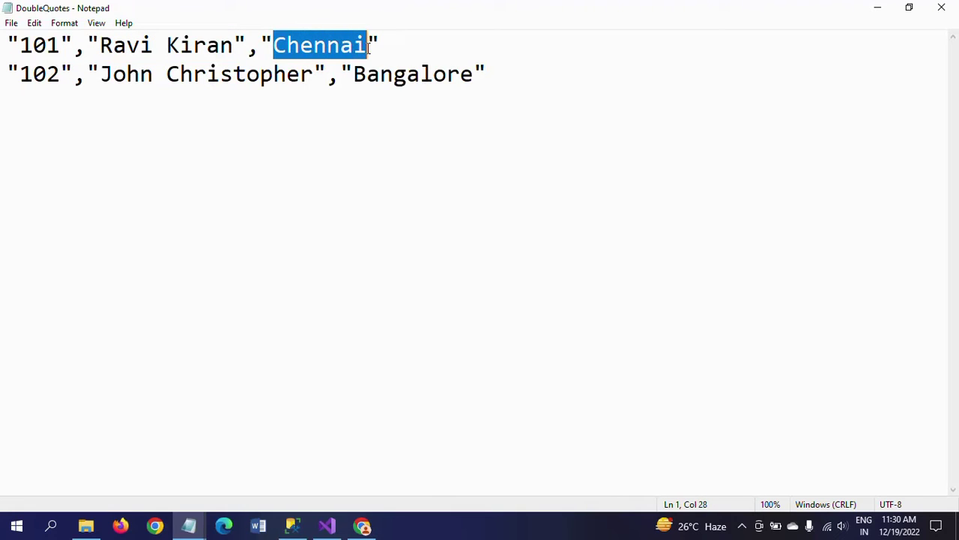
{"action": "left_click", "coordinate": [155, 197]}
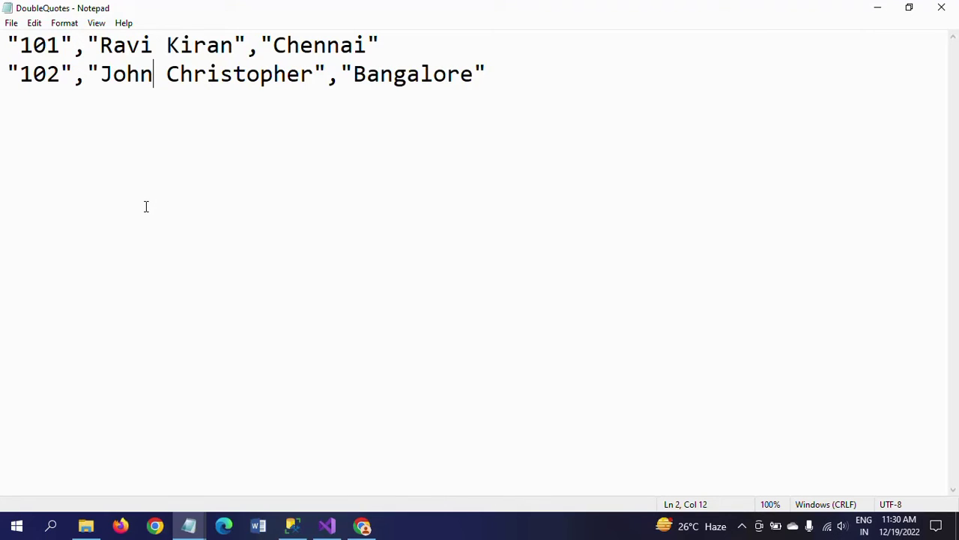
{"action": "left_click", "coordinate": [946, 16]}
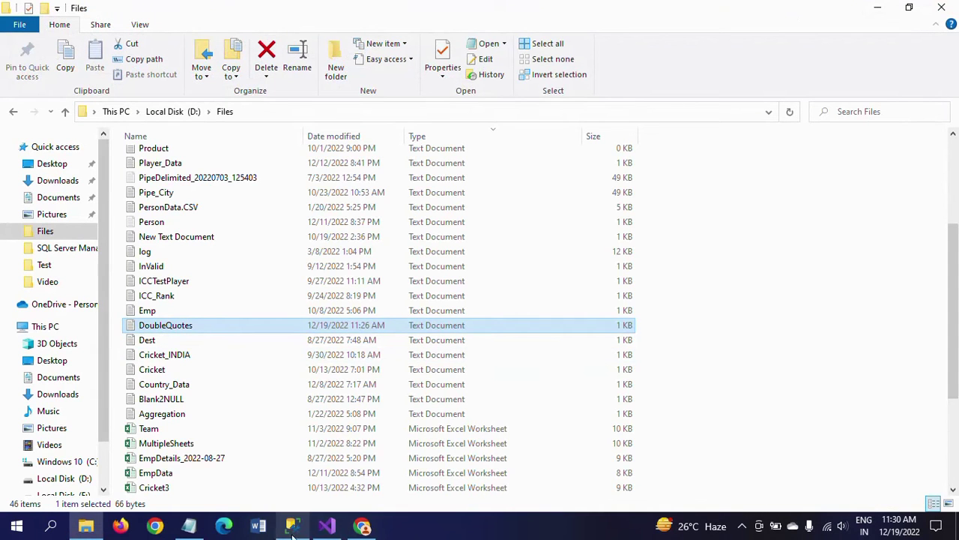
- Switch to Visual Studio and create a new SSIS package in the SSISNewProject project
{"action": "left_click", "coordinate": [328, 526]}
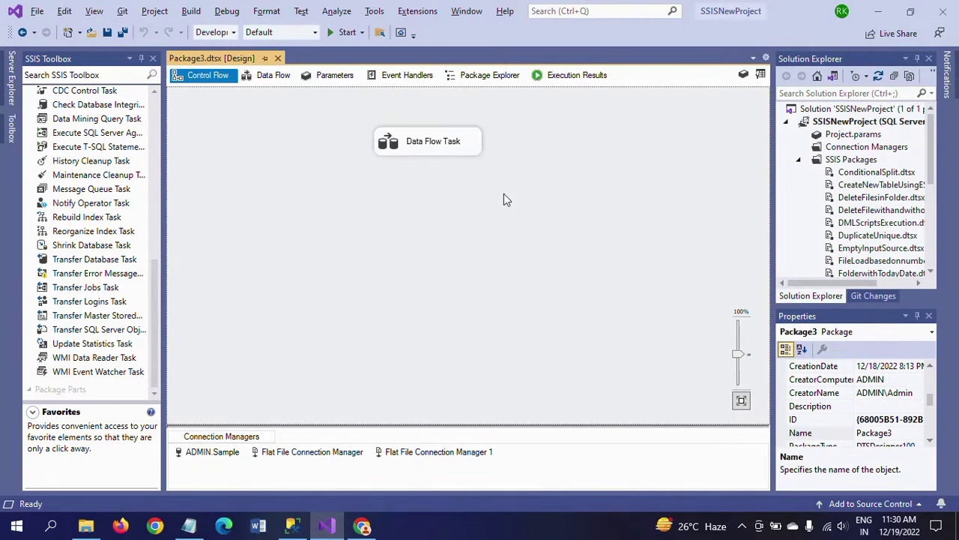
{"action": "left_click", "coordinate": [850, 161]}
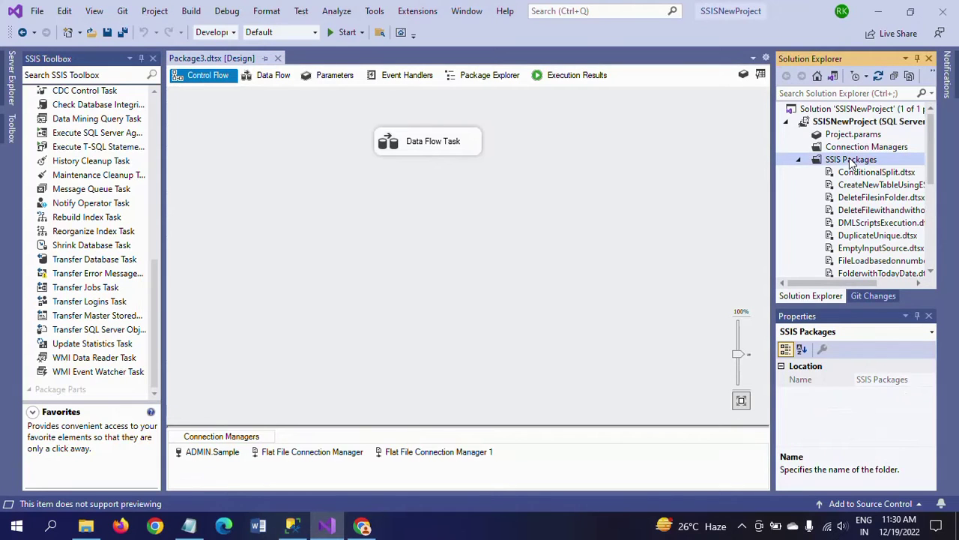
{"action": "right_click", "coordinate": [852, 163]}
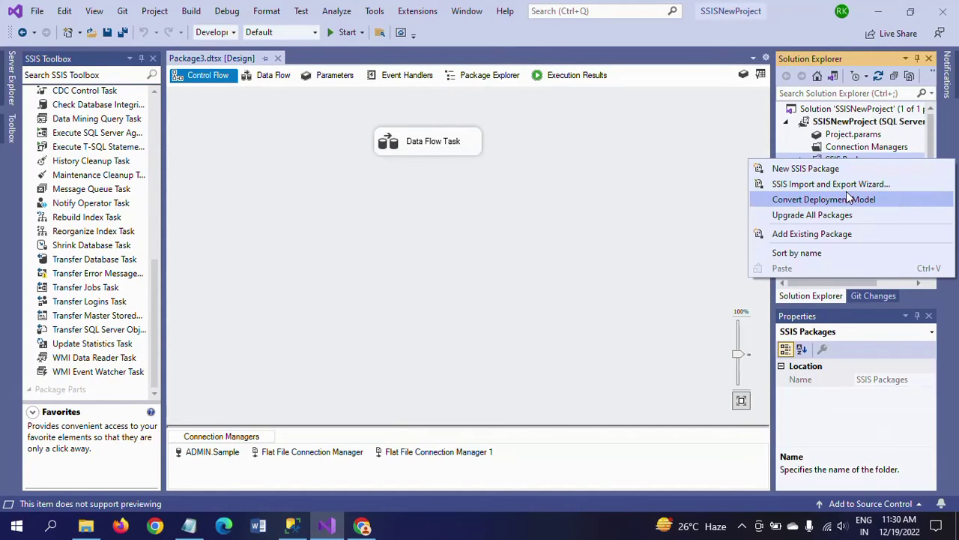
{"action": "left_click", "coordinate": [839, 169]}
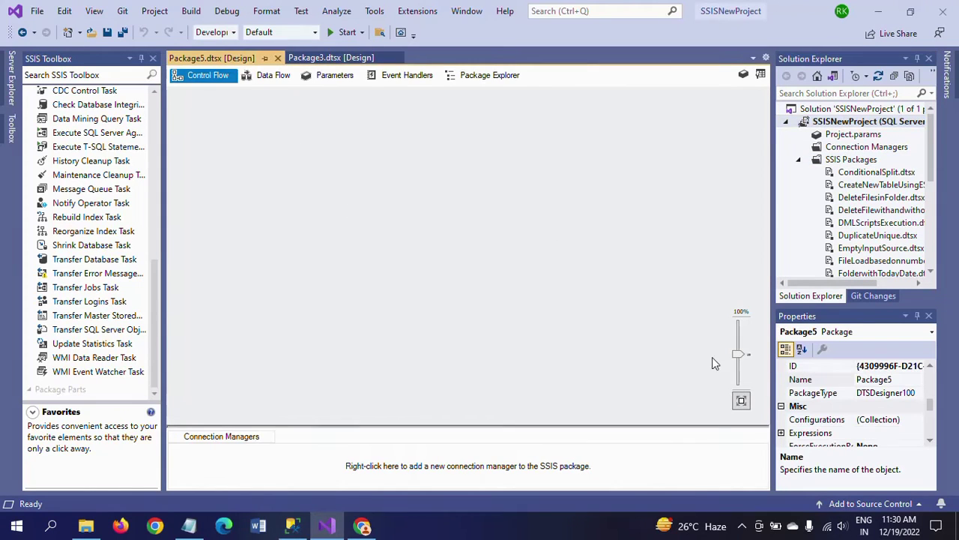
- Add a Data Flow Task to the new package's control flow and open its data flow design
{"action": "left_click_drag", "start_coordinate": [737, 356], "coordinate": [738, 347]}
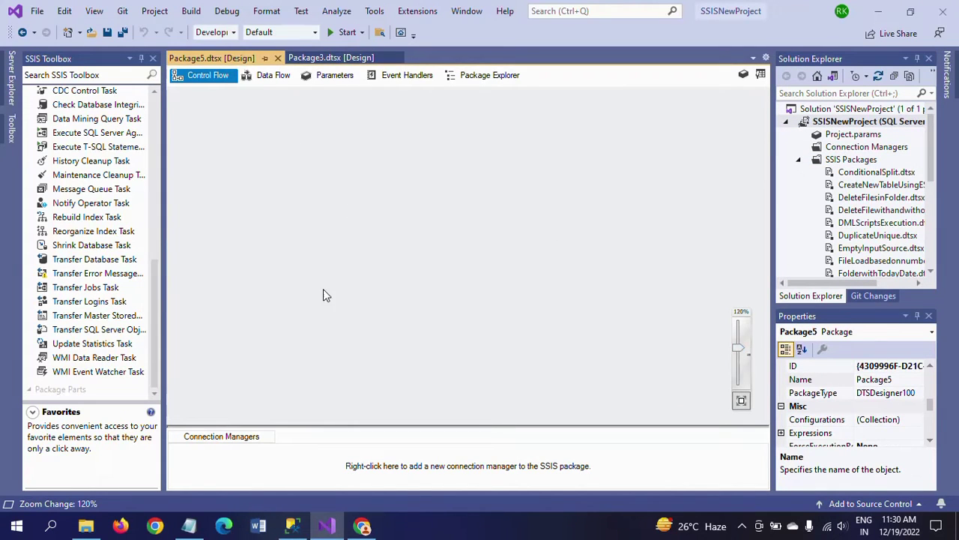
{"action": "scroll", "coordinate": [156, 117], "scroll_direction": "up", "scroll_amount": 10}
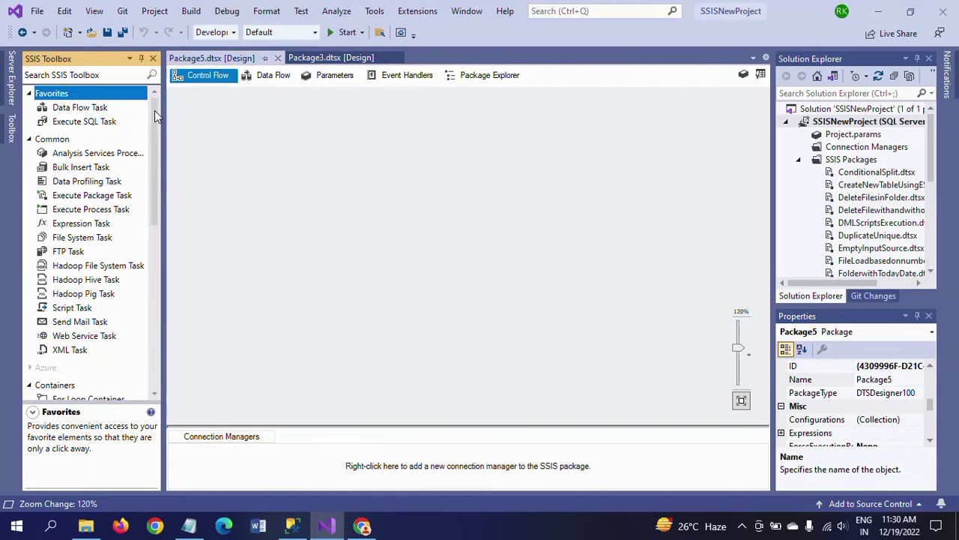
{"action": "left_click", "coordinate": [78, 110]}
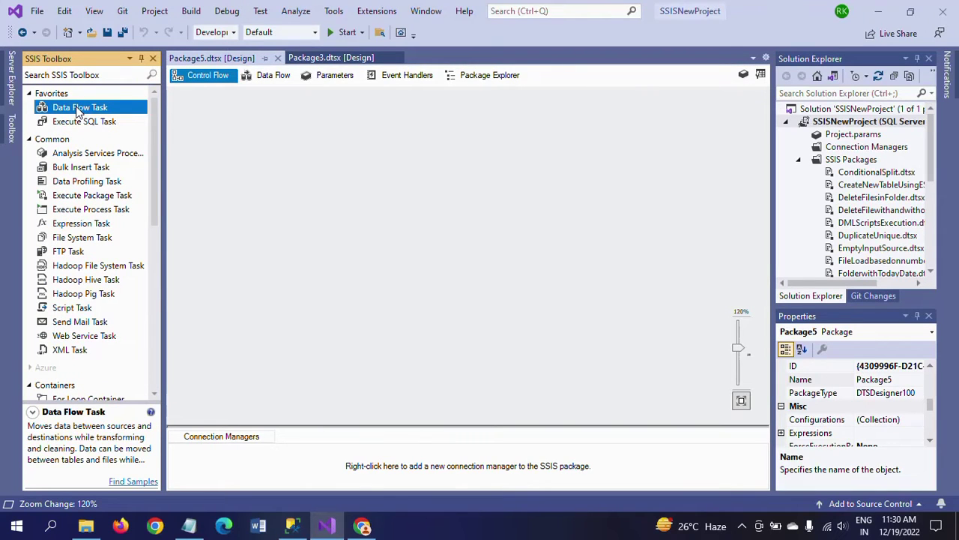
{"action": "left_click_drag", "start_coordinate": [78, 111], "coordinate": [381, 120]}
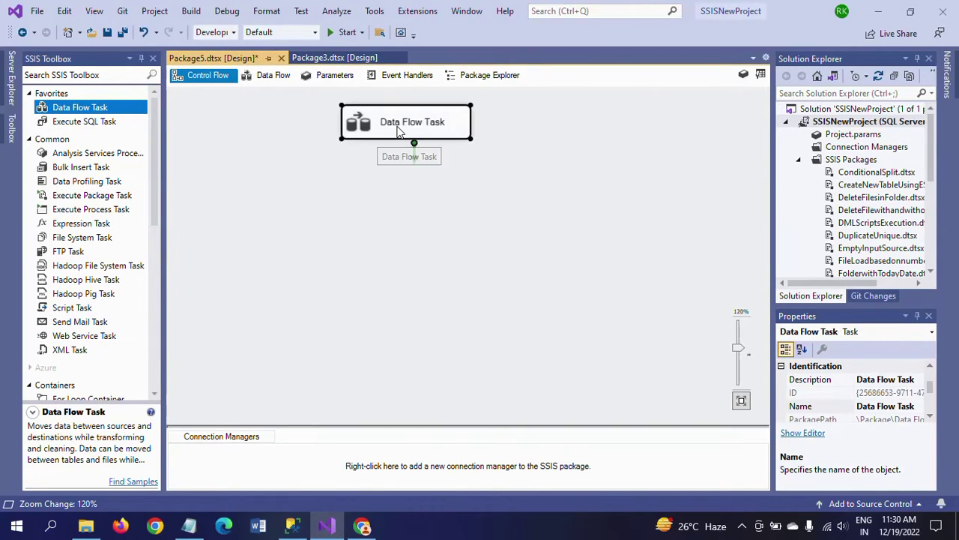
{"action": "double_click", "coordinate": [399, 131]}
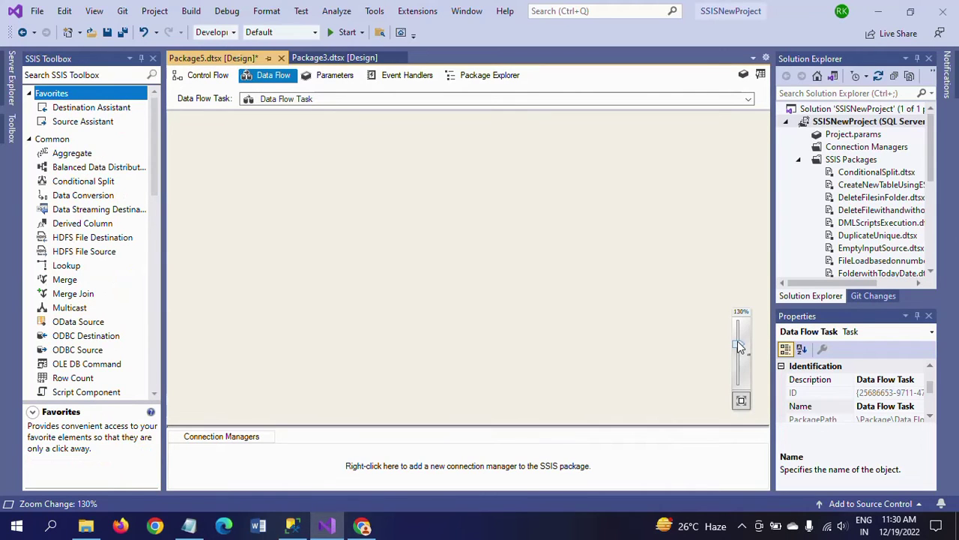
- Add a Flat File Source to the data flow and open its editor
{"action": "left_click_drag", "start_coordinate": [739, 347], "coordinate": [738, 352]}
{"action": "left_click", "coordinate": [154, 364]}
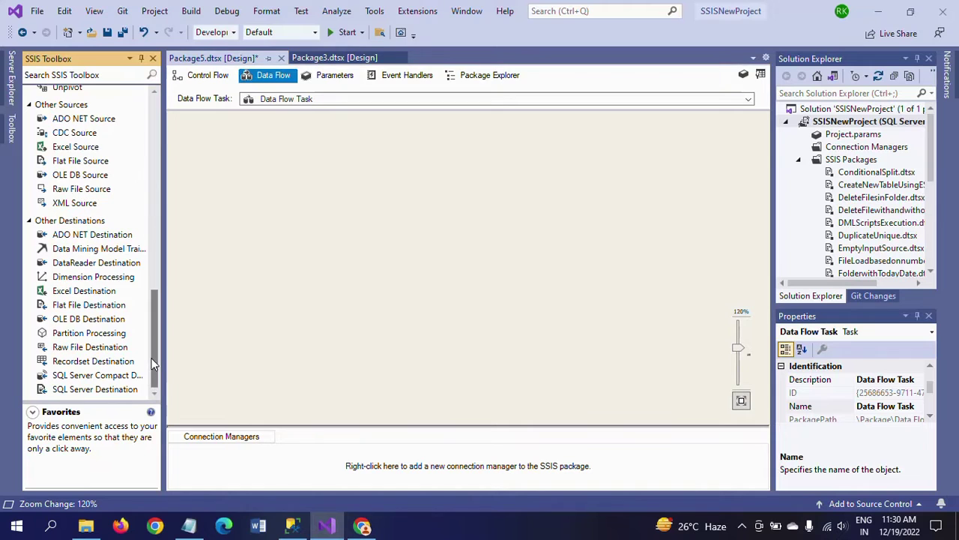
{"action": "left_click_drag", "start_coordinate": [80, 160], "coordinate": [441, 153]}
{"action": "double_click", "coordinate": [440, 153]}
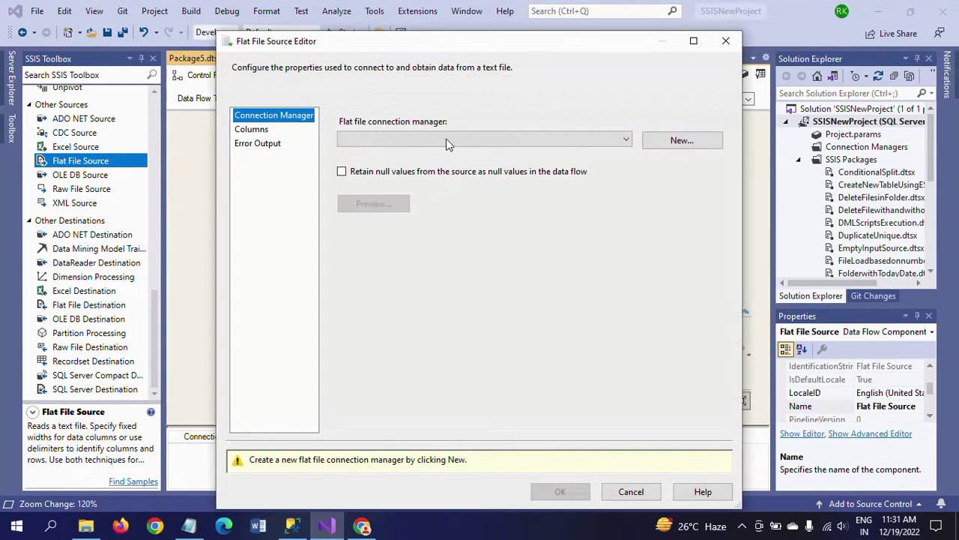
- Start a new flat file connection manager for the source and choose D:\Files\DoubleQuotes.txt as its file
{"action": "left_click", "coordinate": [712, 146]}
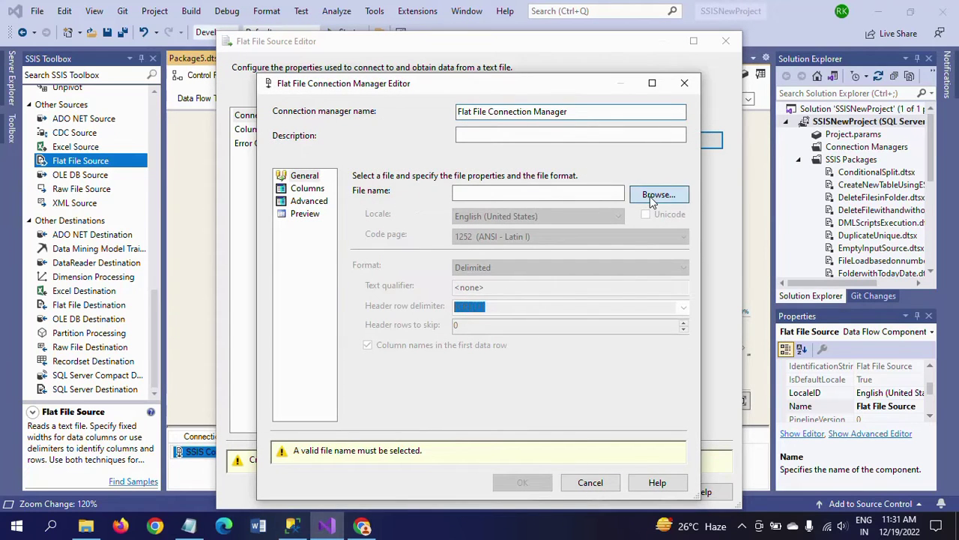
{"action": "left_click", "coordinate": [650, 196]}
{"action": "left_click", "coordinate": [456, 197]}
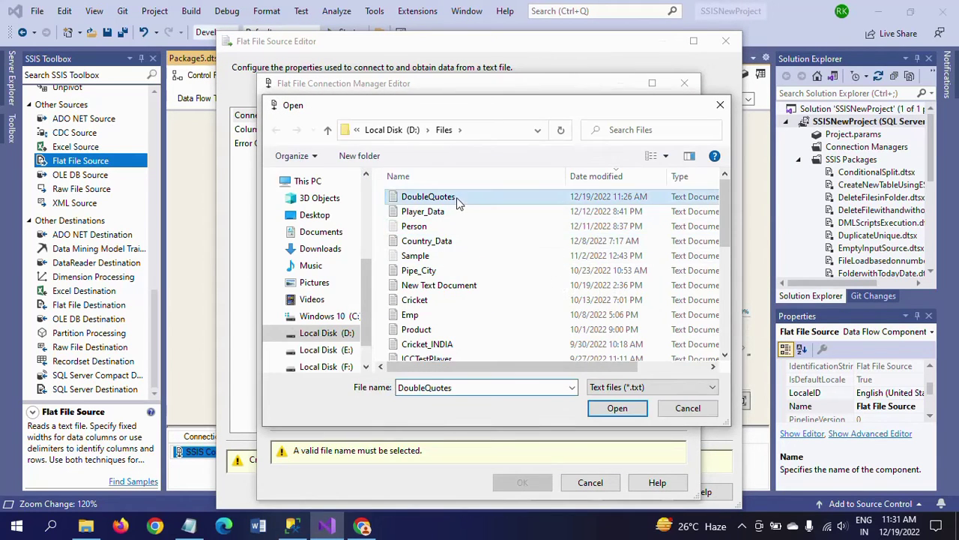
{"action": "left_click", "coordinate": [617, 411]}
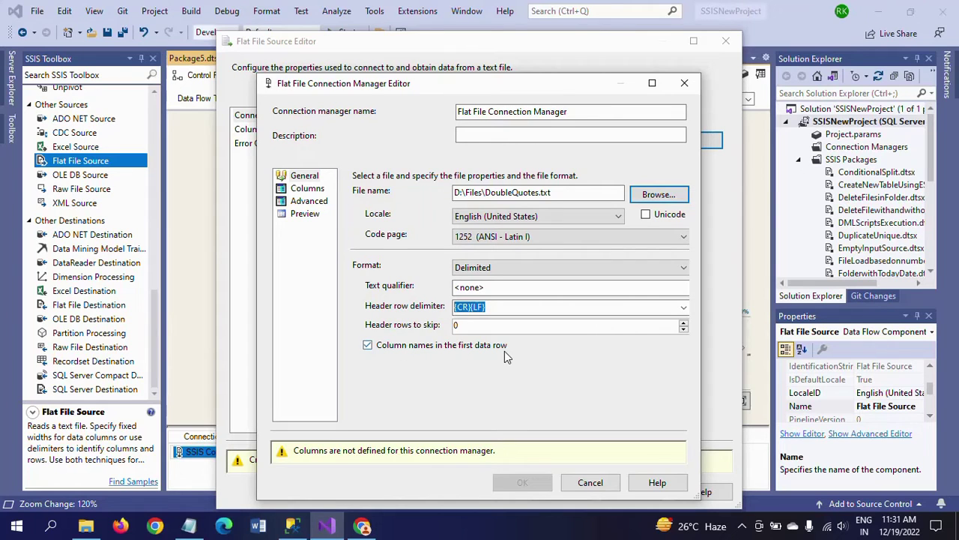
- Examine how the source rows are split into columns, including their quotes, in the connection manager's column settings and preview
{"action": "left_click", "coordinate": [308, 192]}
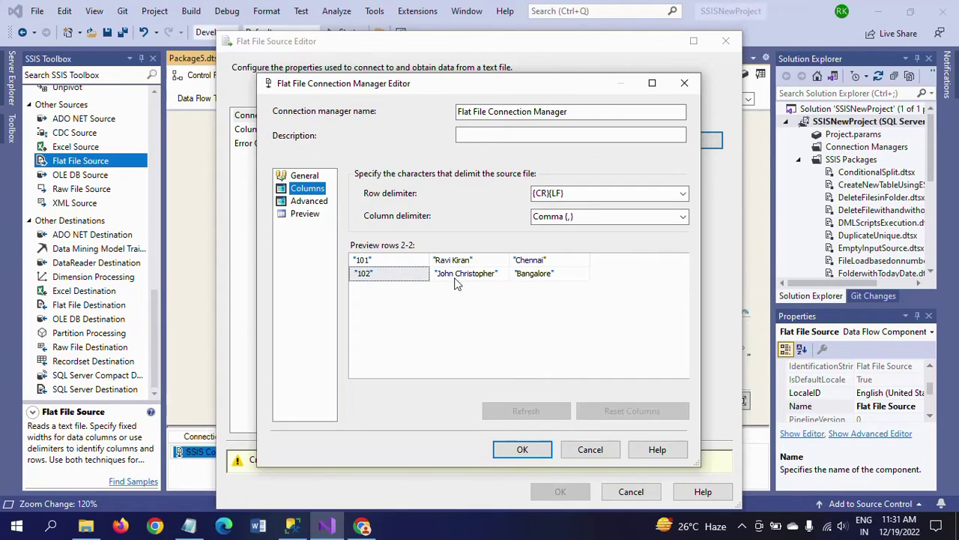
{"action": "left_click", "coordinate": [305, 215]}
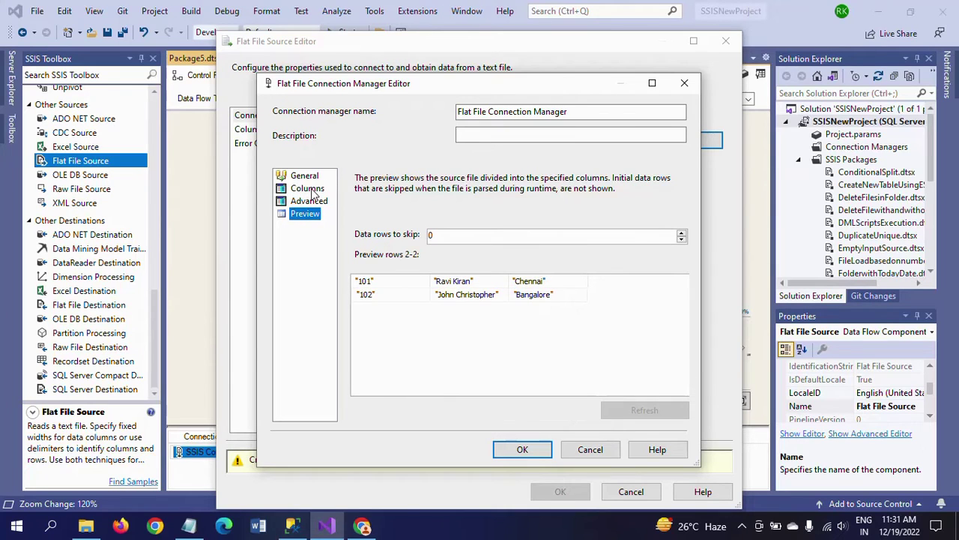
{"action": "left_click", "coordinate": [313, 193]}
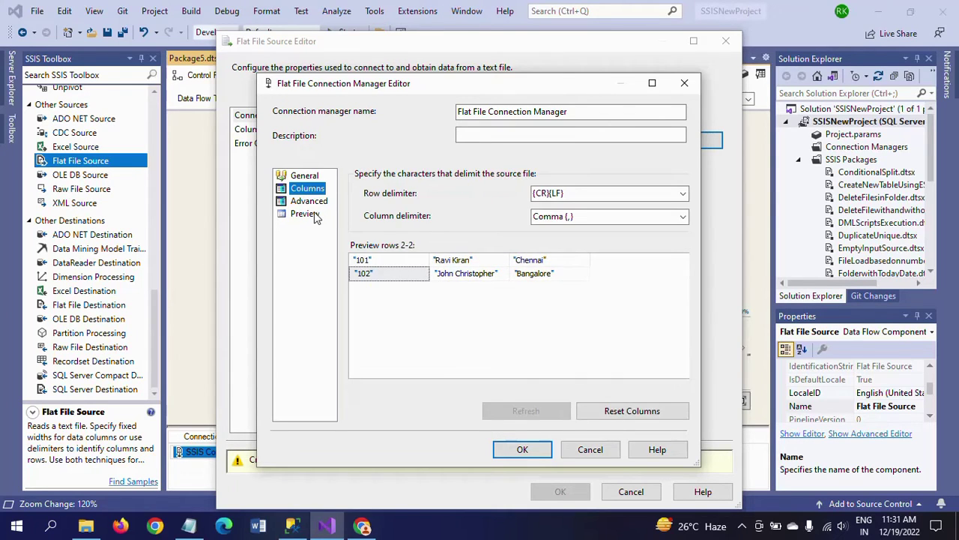
{"action": "left_click", "coordinate": [314, 215]}
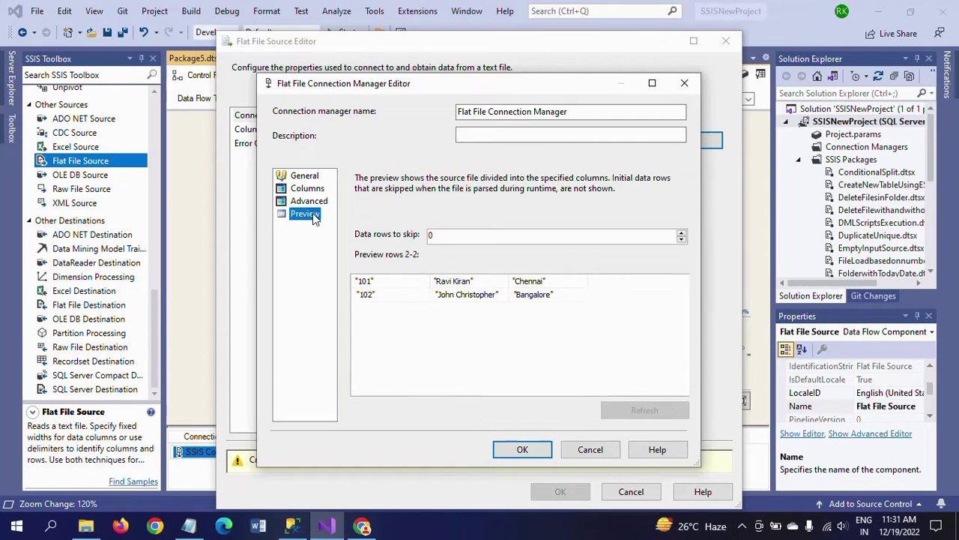
{"action": "left_click", "coordinate": [315, 191]}
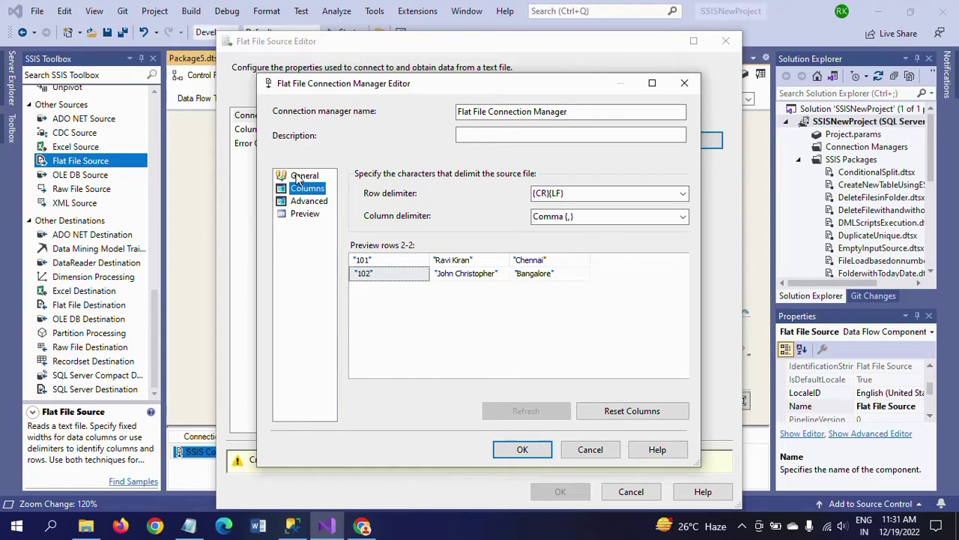
- Turn off column names in the first data row and set the text qualifier to a double quote
{"action": "left_click", "coordinate": [304, 177]}
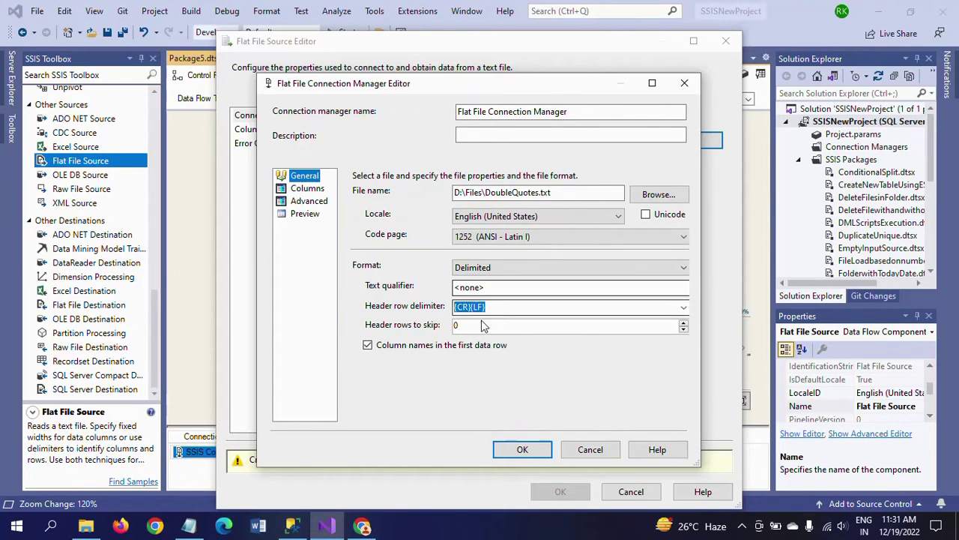
{"action": "left_click", "coordinate": [368, 349]}
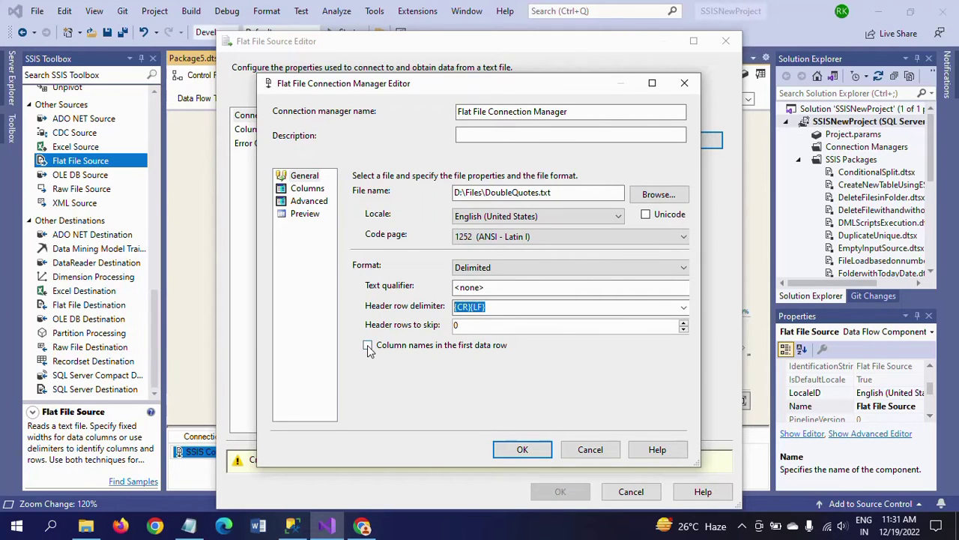
{"action": "left_click", "coordinate": [497, 287]}
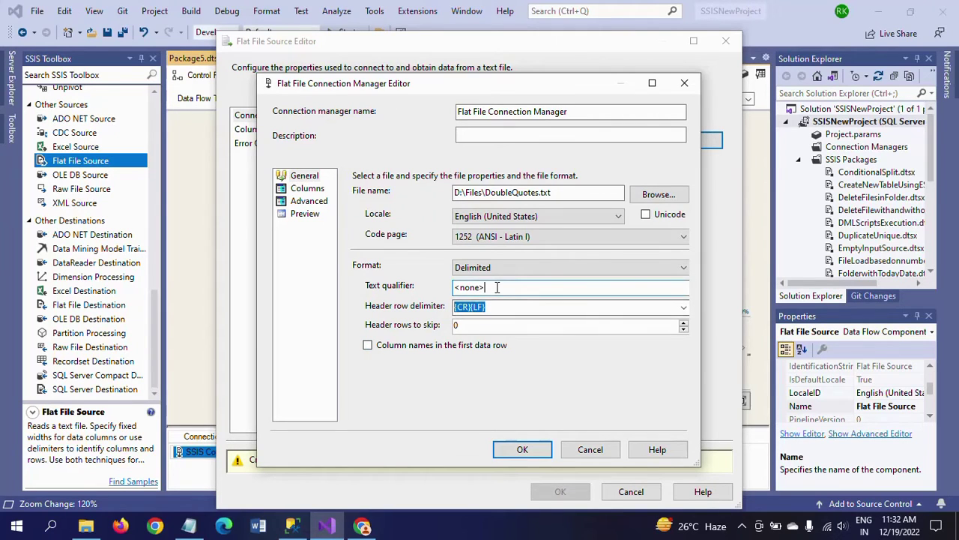
{"action": "key", "text": "BackSpace"}
{"action": "key", "text": "BackSpace"}
{"action": "key", "text": "BackSpace"}
{"action": "key", "text": "BackSpace"}
{"action": "key", "text": "BackSpace"}
- Preview the parsed rows and compare them with the quoted values in the DoubleQuotes text file, looking at the quotes around 101
{"action": "left_click", "coordinate": [305, 191]}
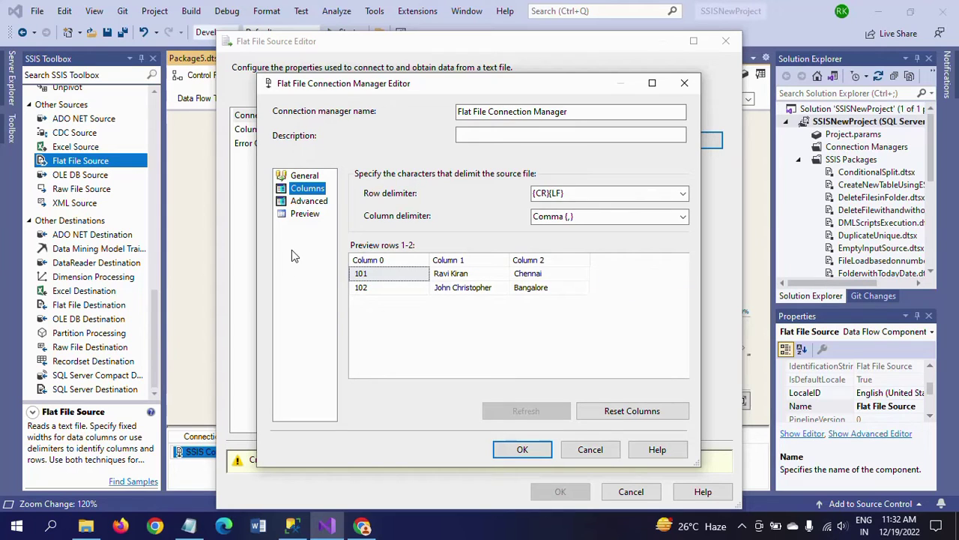
{"action": "left_click", "coordinate": [304, 213]}
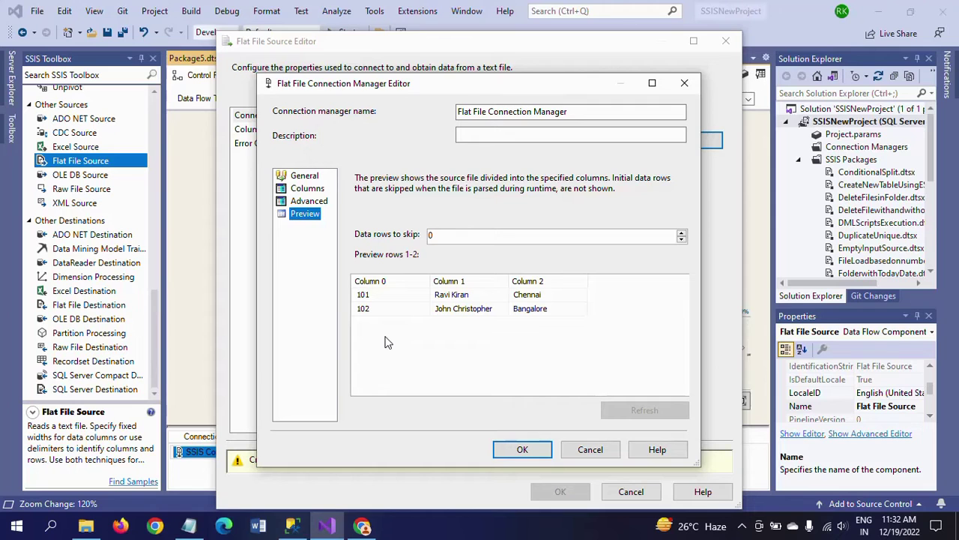
{"action": "key", "text": "alt+Tab"}
{"action": "double_click", "coordinate": [168, 331]}
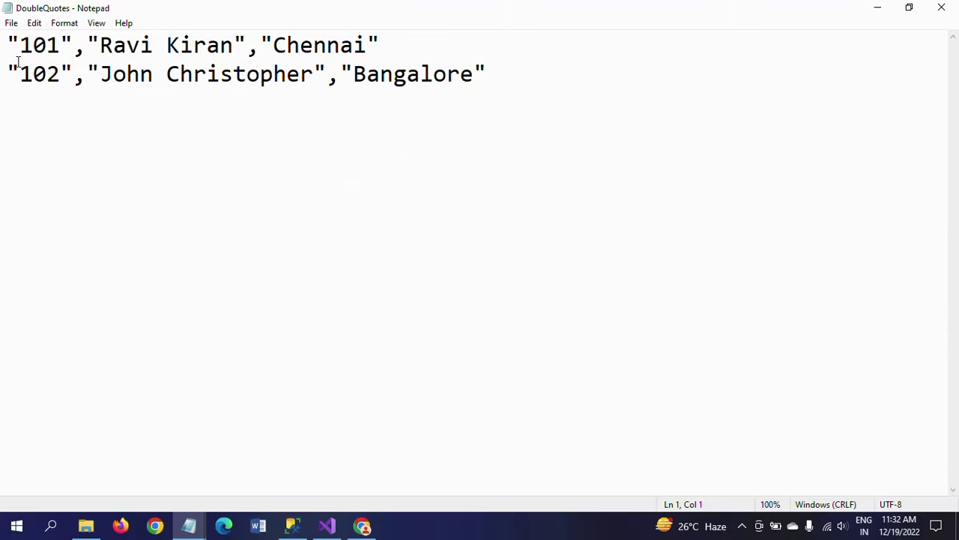
{"action": "left_click", "coordinate": [20, 46]}
{"action": "left_click", "coordinate": [59, 46], "text": "shift"}
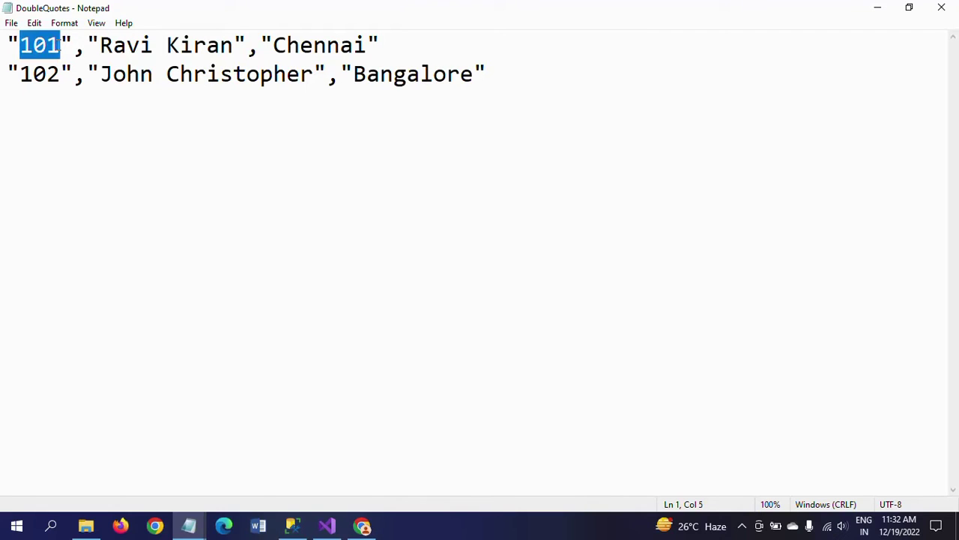
{"action": "left_click", "coordinate": [7, 43]}
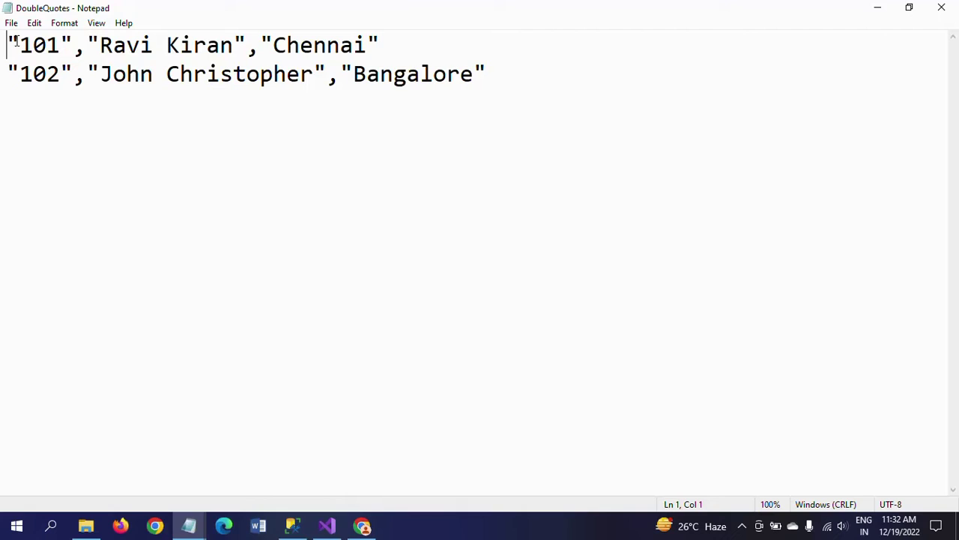
{"action": "left_click", "coordinate": [18, 41]}
{"action": "left_click", "coordinate": [73, 39]}
{"action": "left_click", "coordinate": [19, 45]}
{"action": "left_click", "coordinate": [59, 46], "text": "shift"}
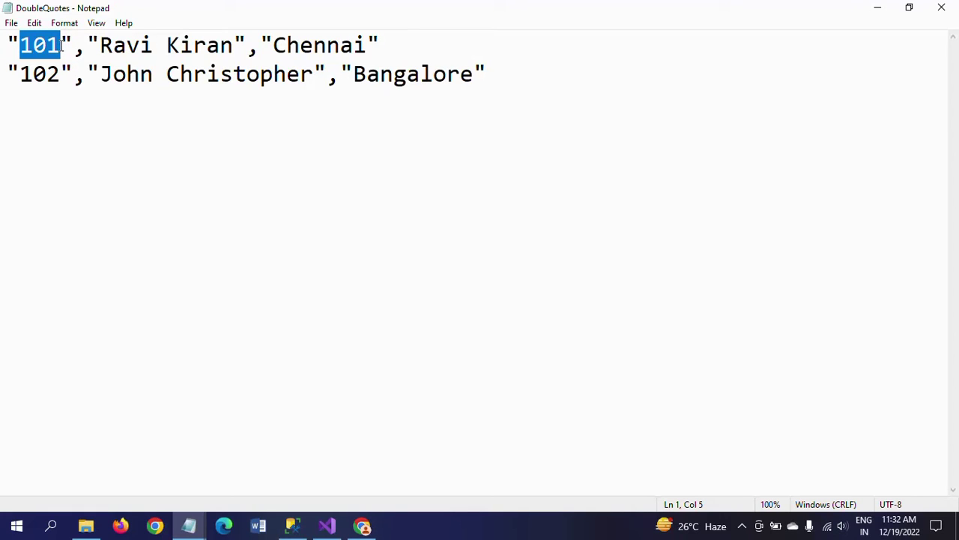
{"action": "left_click", "coordinate": [63, 46]}
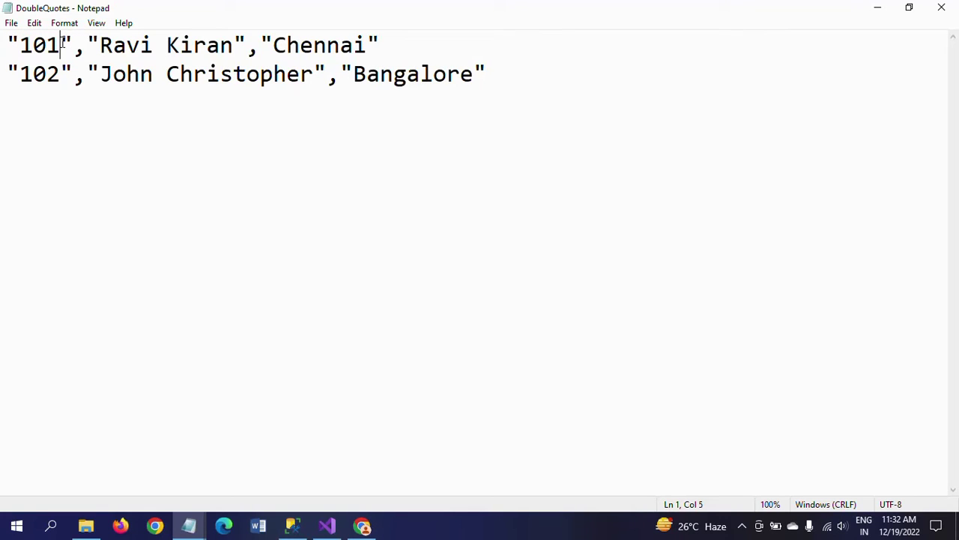
- Close the DoubleQuotes text file, return to Visual Studio and accept the flat file connection manager and the source's column selection
{"action": "left_click", "coordinate": [942, 10]}
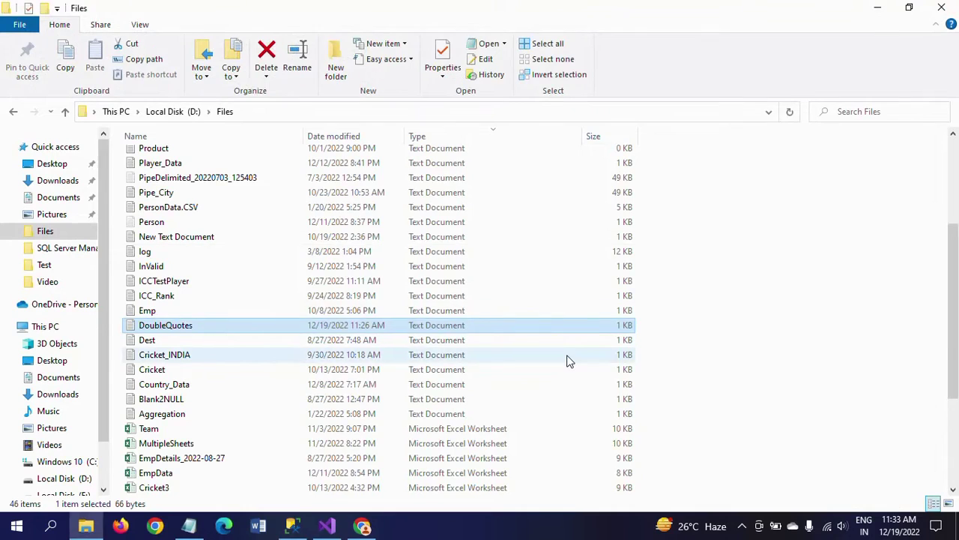
{"action": "left_click", "coordinate": [327, 526]}
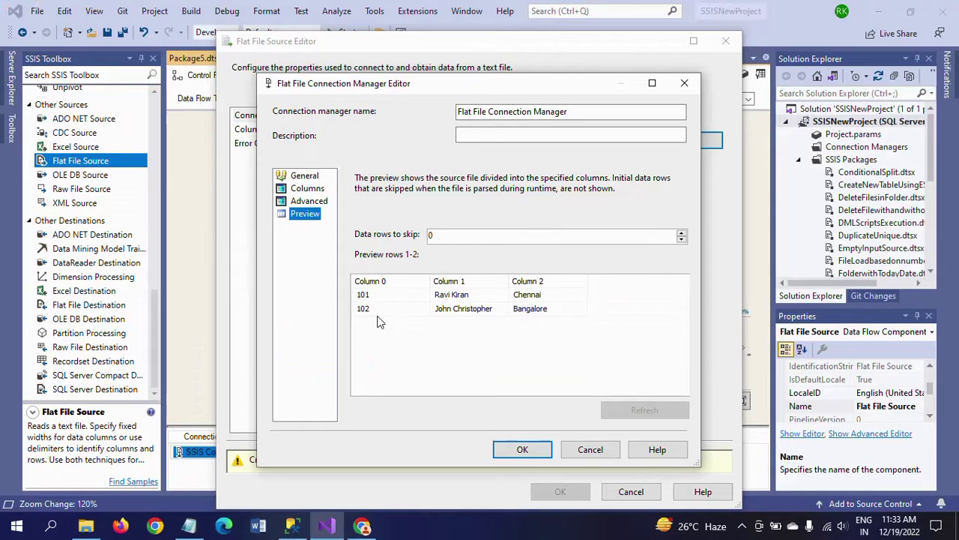
{"action": "left_click", "coordinate": [523, 449]}
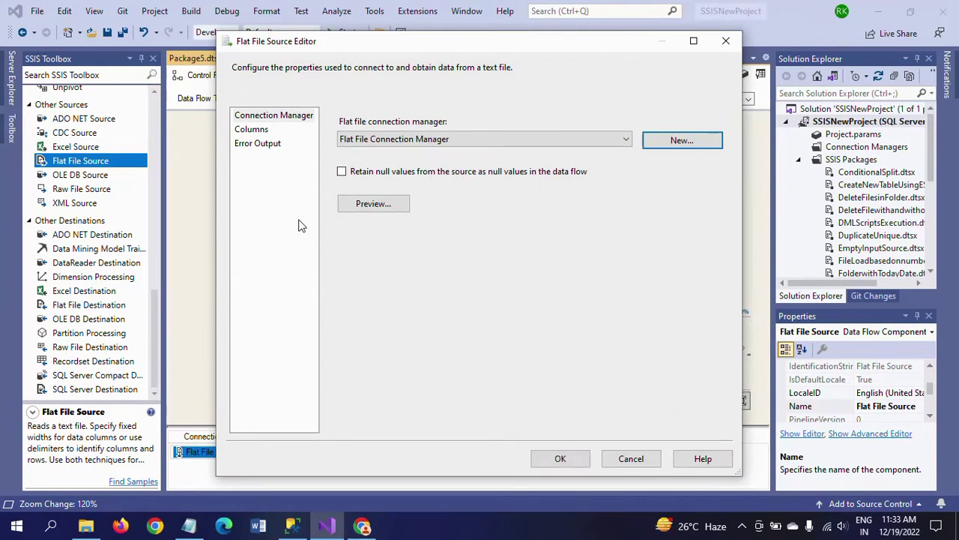
{"action": "left_click", "coordinate": [251, 129]}
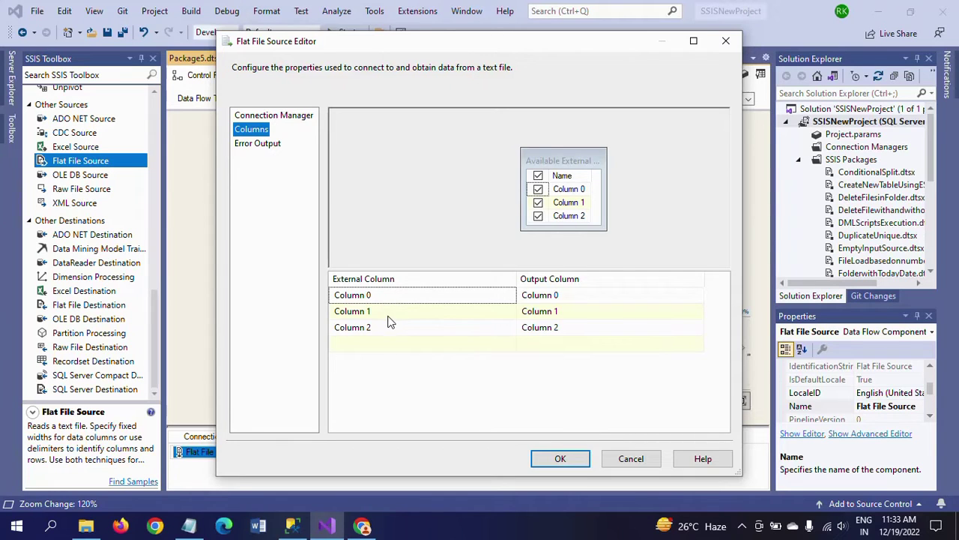
{"action": "left_click", "coordinate": [571, 454]}
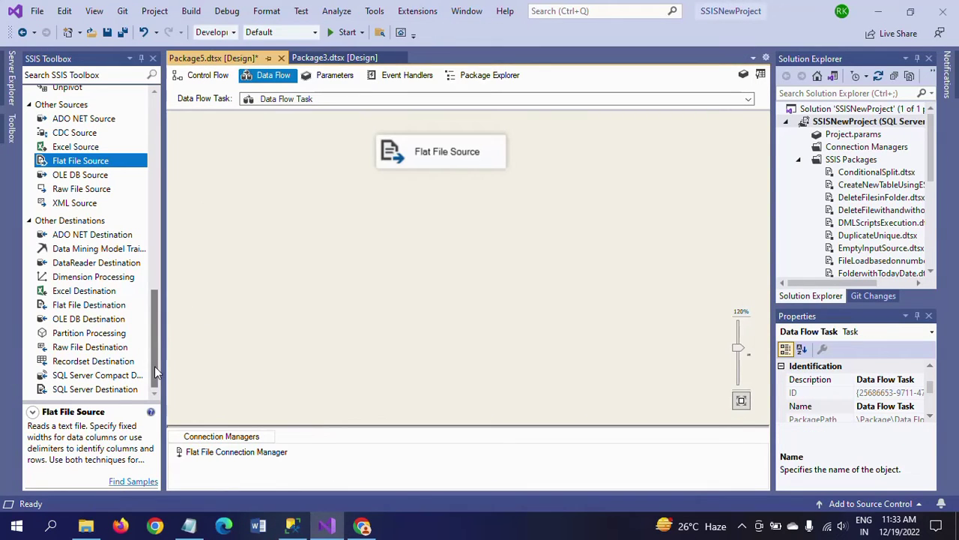
- Add an OLE DB Destination below the Flat File Source and connect the source's data output to it
{"action": "left_click", "coordinate": [71, 323]}
{"action": "left_click_drag", "start_coordinate": [71, 323], "coordinate": [425, 268]}
{"action": "left_click", "coordinate": [438, 167]}
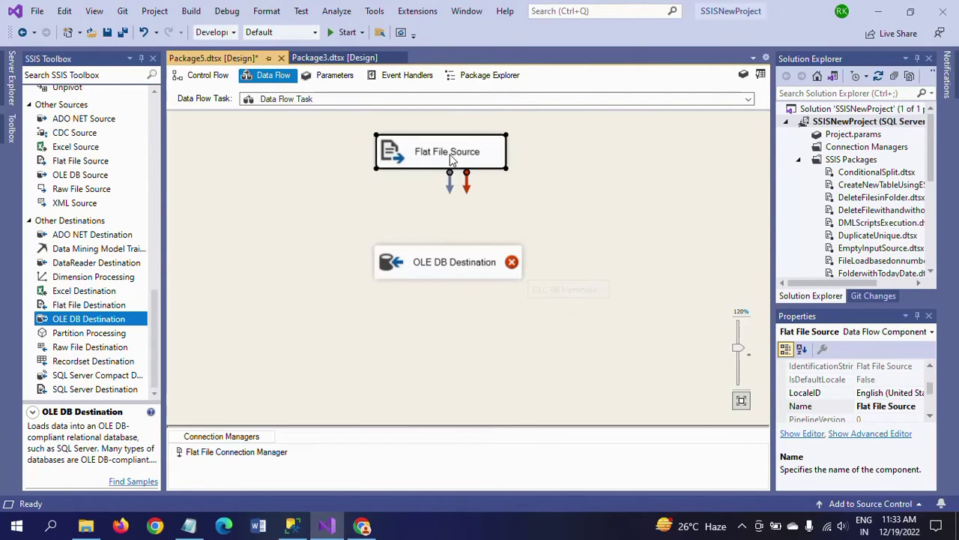
{"action": "left_click_drag", "start_coordinate": [453, 192], "coordinate": [448, 262]}
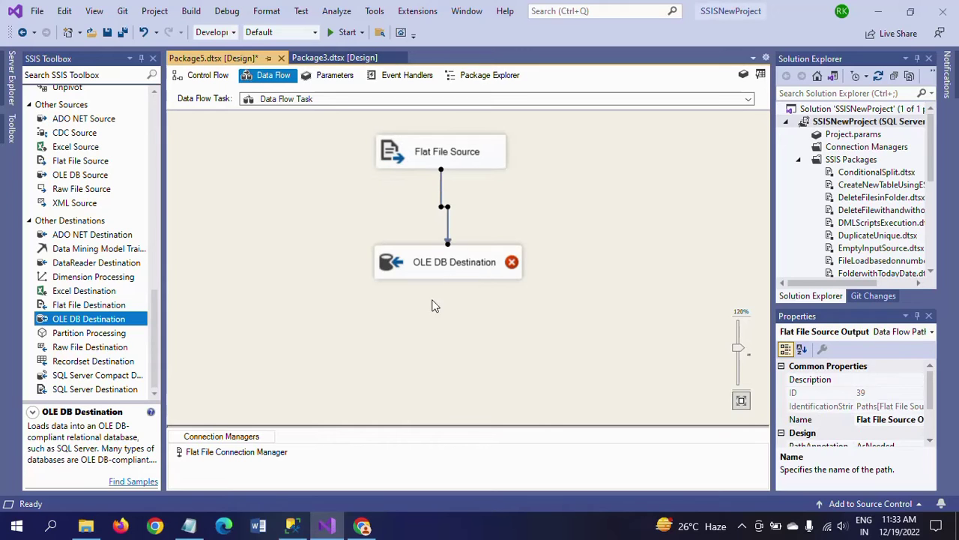
- Set the OLE DB Destination's connection manager to a new one based on the ADMIN.Sample data connection
{"action": "left_click", "coordinate": [407, 302]}
{"action": "left_click", "coordinate": [412, 267]}
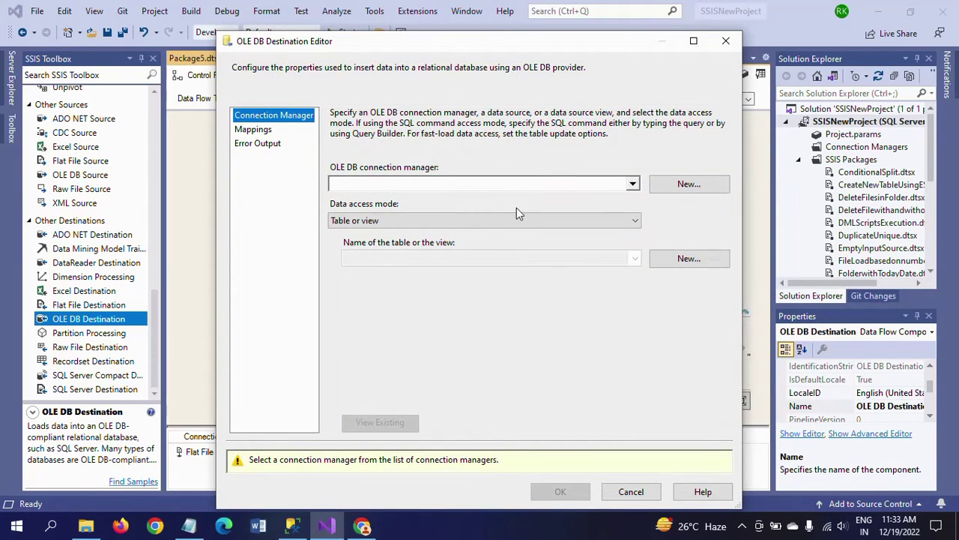
{"action": "left_click", "coordinate": [701, 185]}
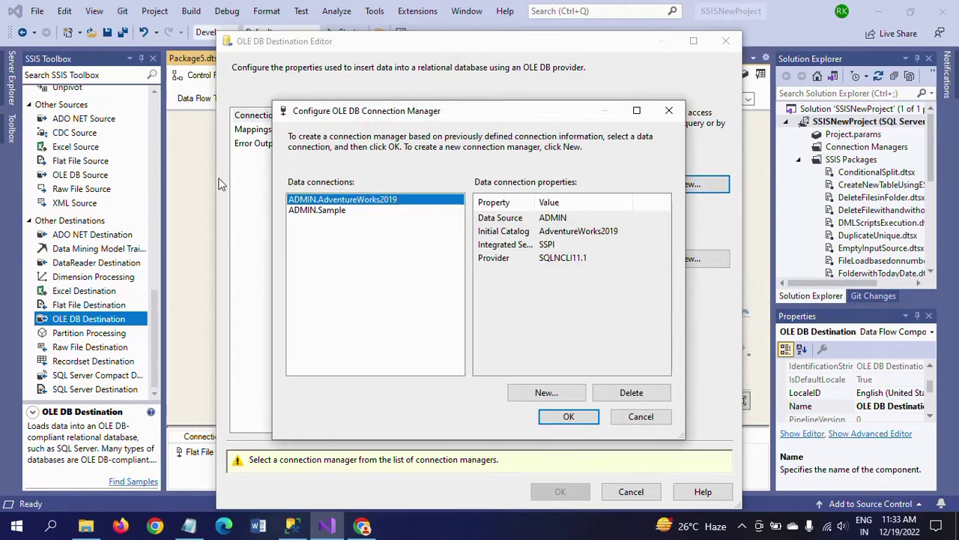
{"action": "left_click", "coordinate": [315, 211]}
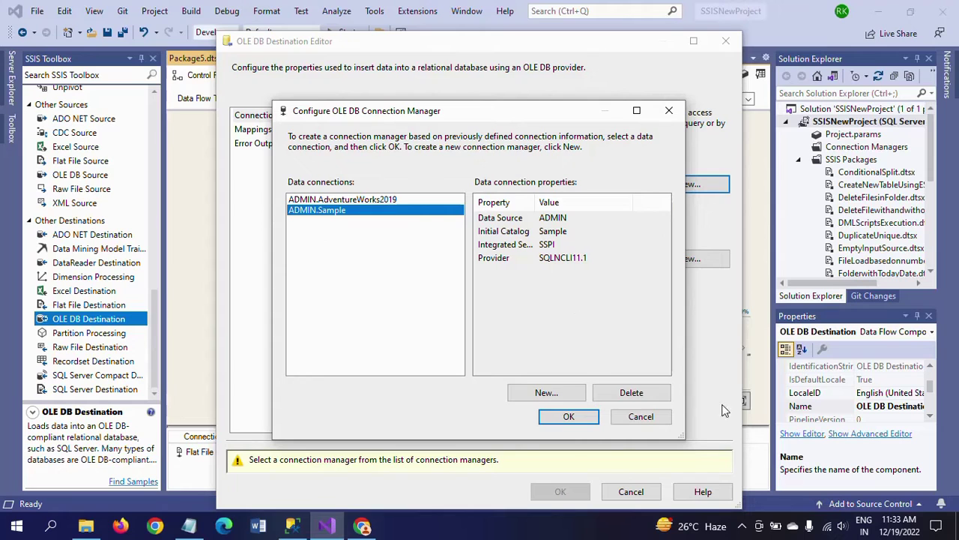
{"action": "left_click", "coordinate": [583, 417]}
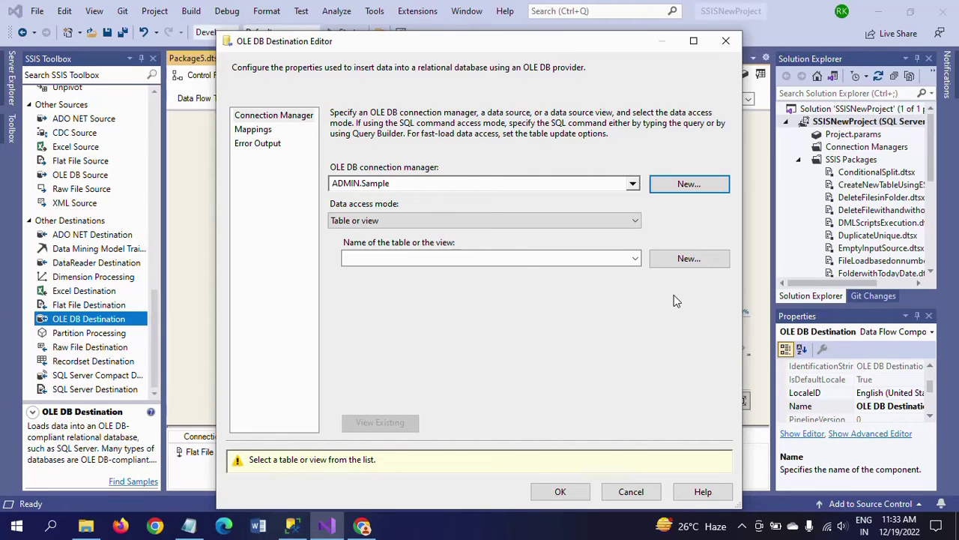
- Create a new destination table named DoubleQuotes and accept the mappings of Column 0, Column 1 and Column 2
{"action": "left_click", "coordinate": [678, 267]}
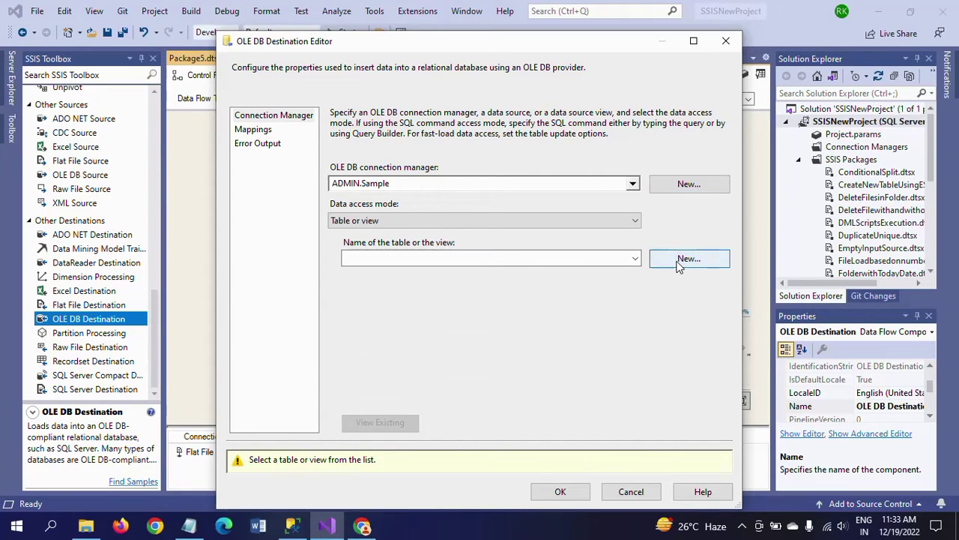
{"action": "left_click", "coordinate": [390, 170]}
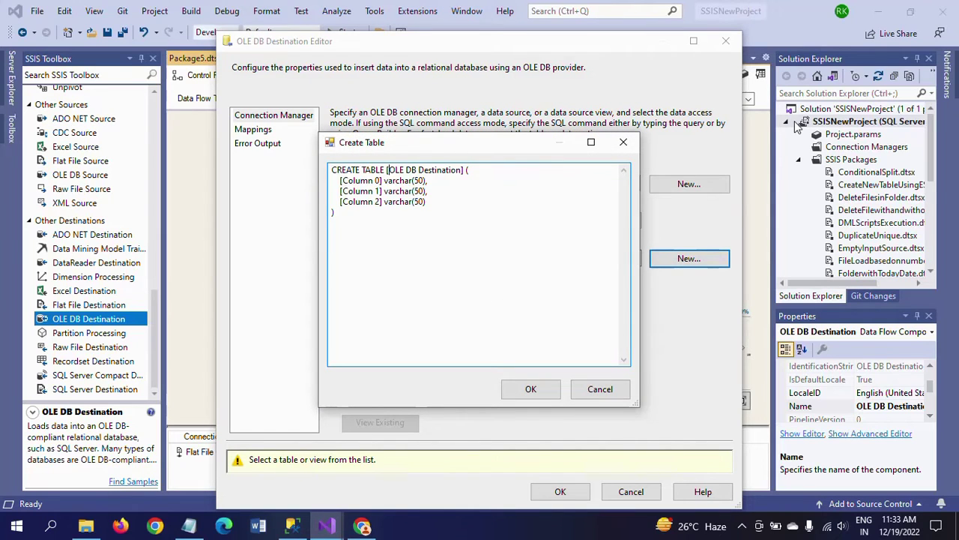
{"action": "left_click_drag", "start_coordinate": [388, 170], "coordinate": [463, 169]}
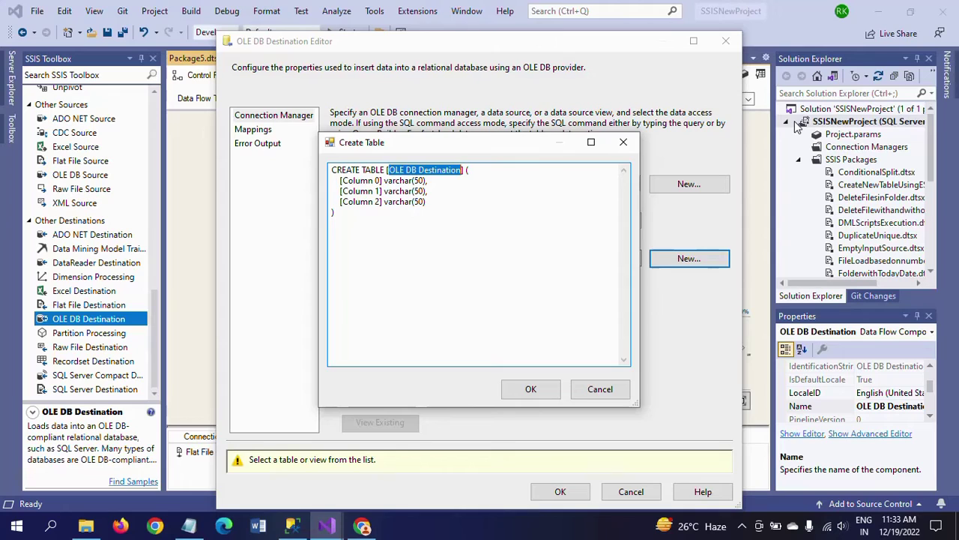
{"action": "type", "text": "Double"}
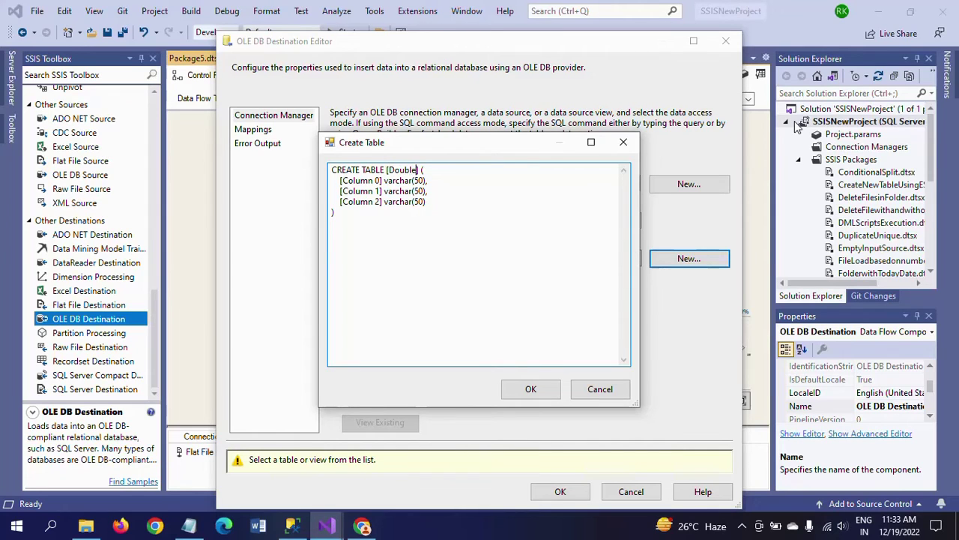
{"action": "type", "text": "Quotes"}
{"action": "left_click", "coordinate": [529, 390]}
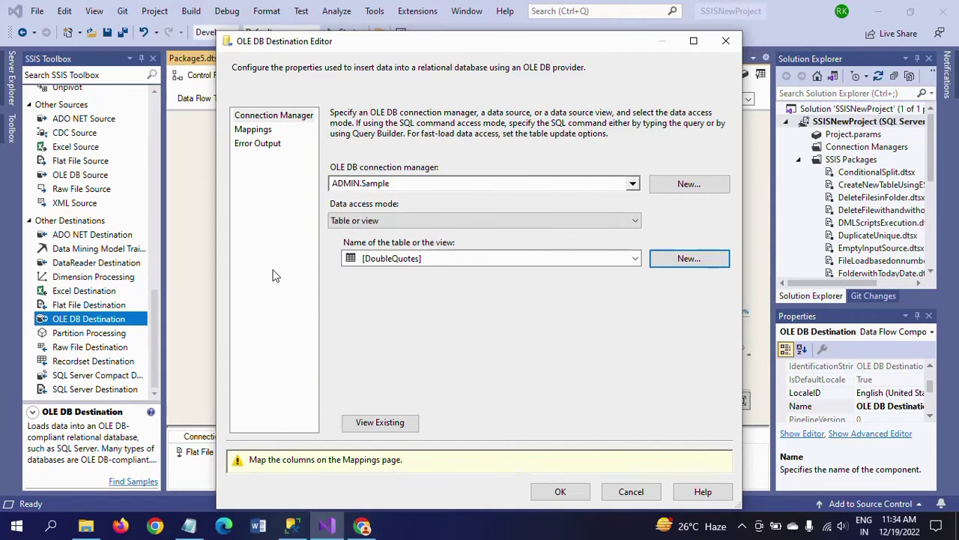
{"action": "left_click", "coordinate": [258, 129]}
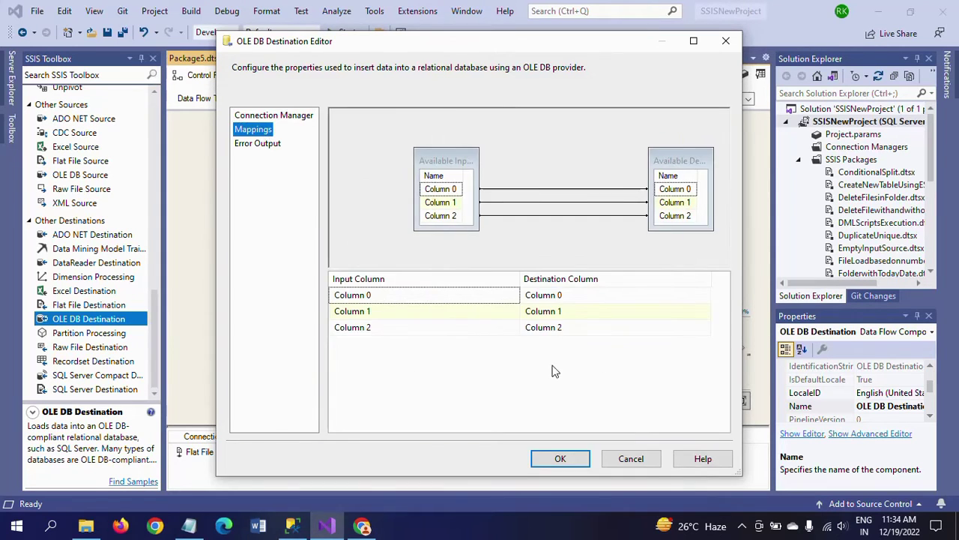
{"action": "left_click", "coordinate": [553, 465]}
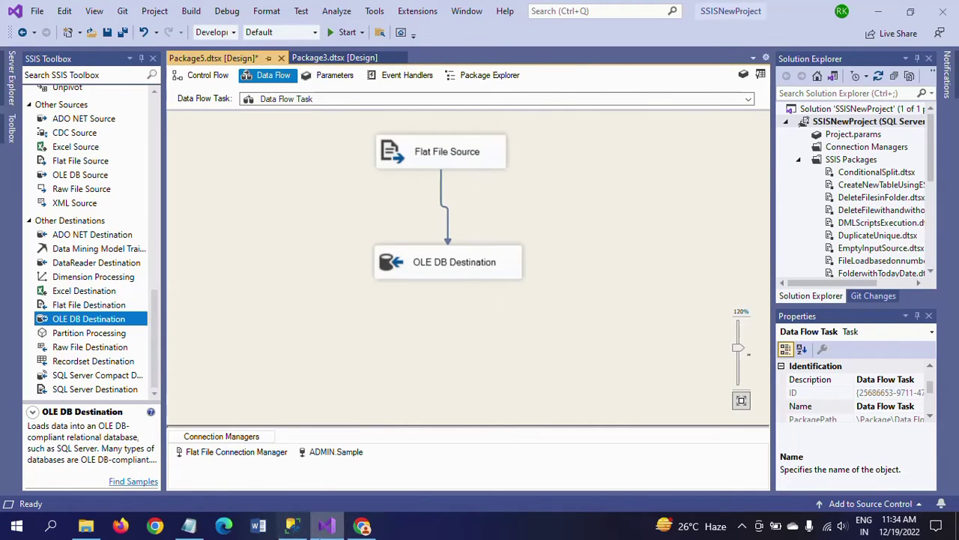
- Switch to SQL Server Management Studio and refresh the table list of the Sample database
{"action": "left_click", "coordinate": [293, 526]}
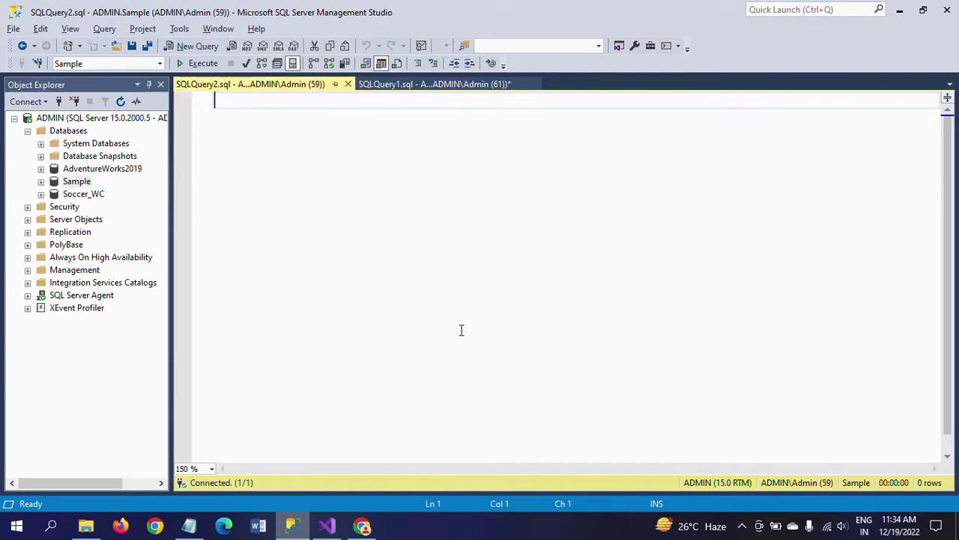
{"action": "left_click", "coordinate": [41, 182]}
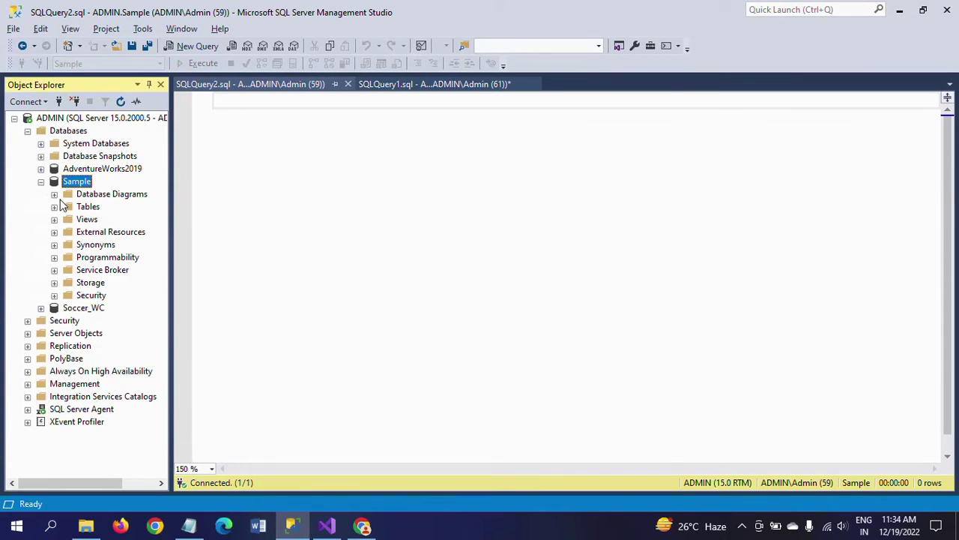
{"action": "left_click", "coordinate": [54, 207]}
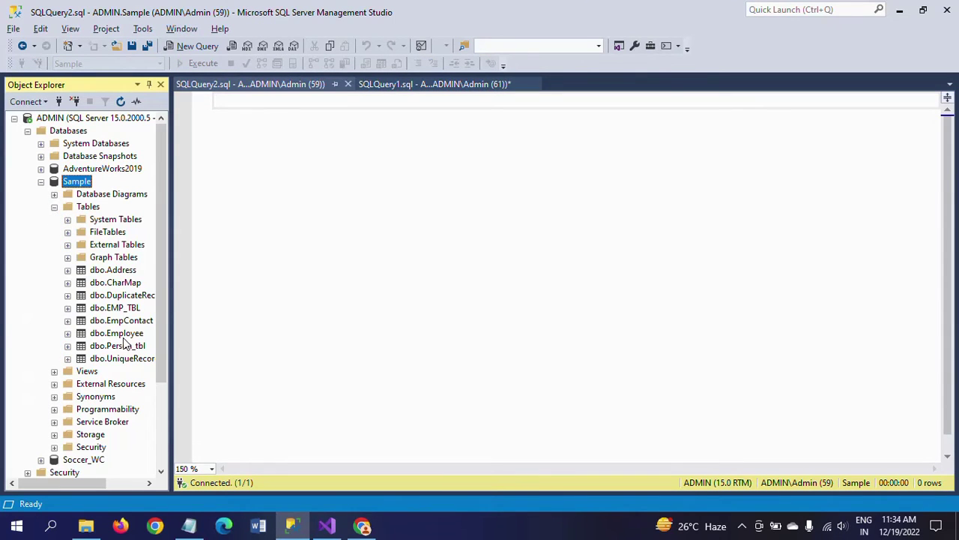
{"action": "right_click", "coordinate": [87, 206]}
{"action": "mouse_move", "coordinate": [127, 243]}
{"action": "left_click", "coordinate": [131, 298]}
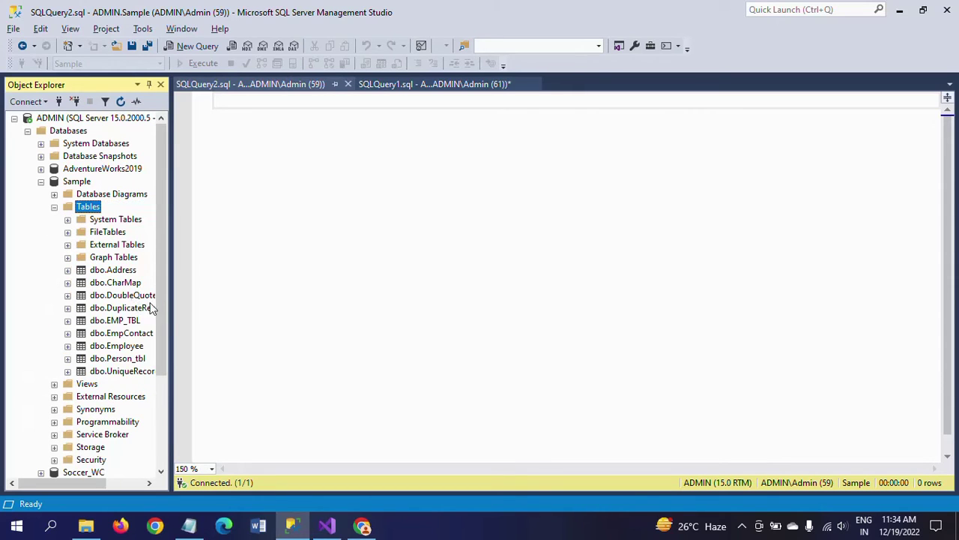
- Write and execute the query SELECT * FROM [dbo].[DoubleQuotes] against the Sample database
{"action": "left_click_drag", "start_coordinate": [115, 302], "coordinate": [494, 213]}
{"action": "left_click", "coordinate": [540, 128]}
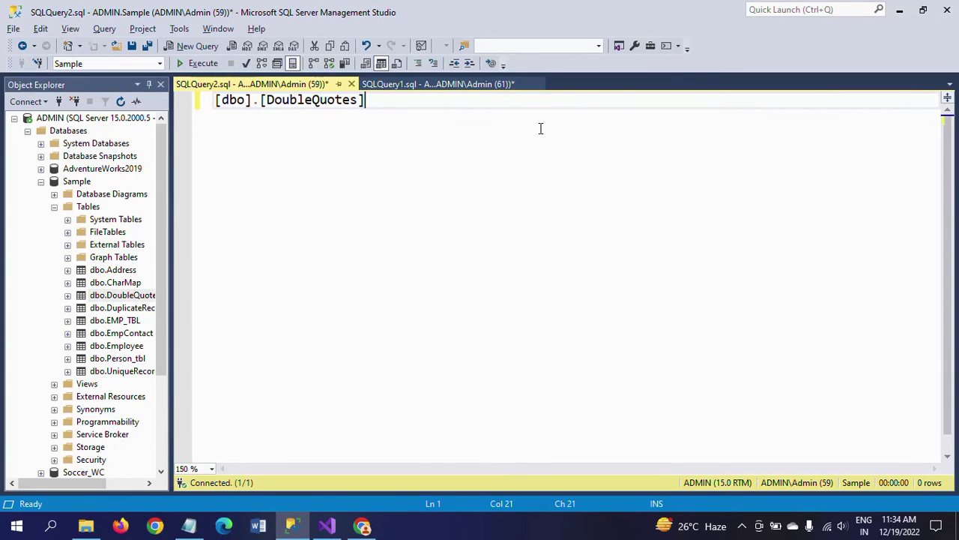
{"action": "key", "text": "Home"}
{"action": "type", "text": "SELEC"}
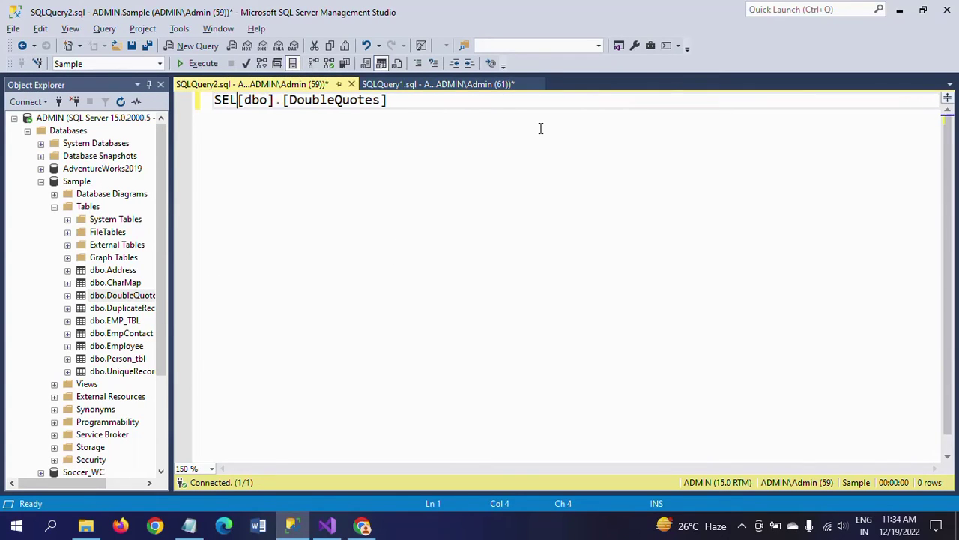
{"action": "type", "text": "T * FROM"}
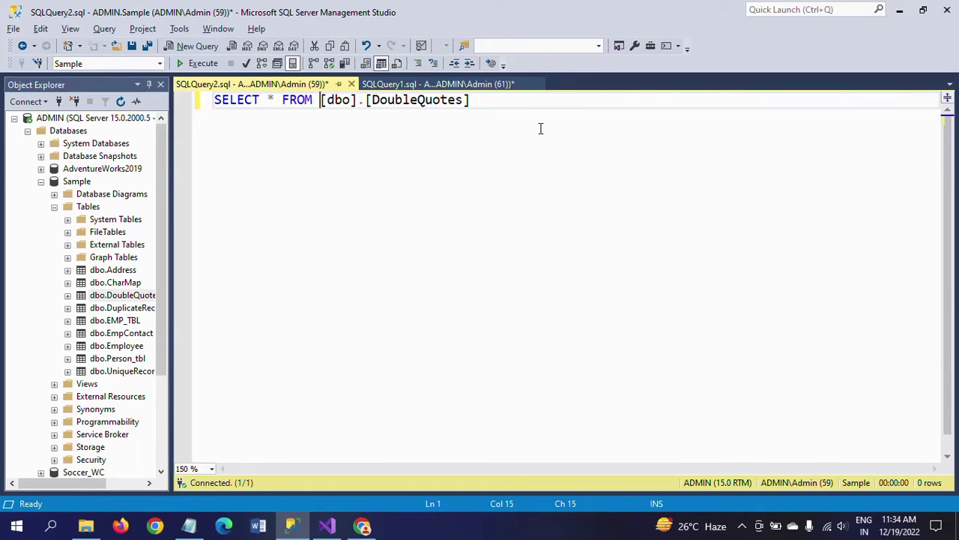
{"action": "left_click", "coordinate": [199, 63]}
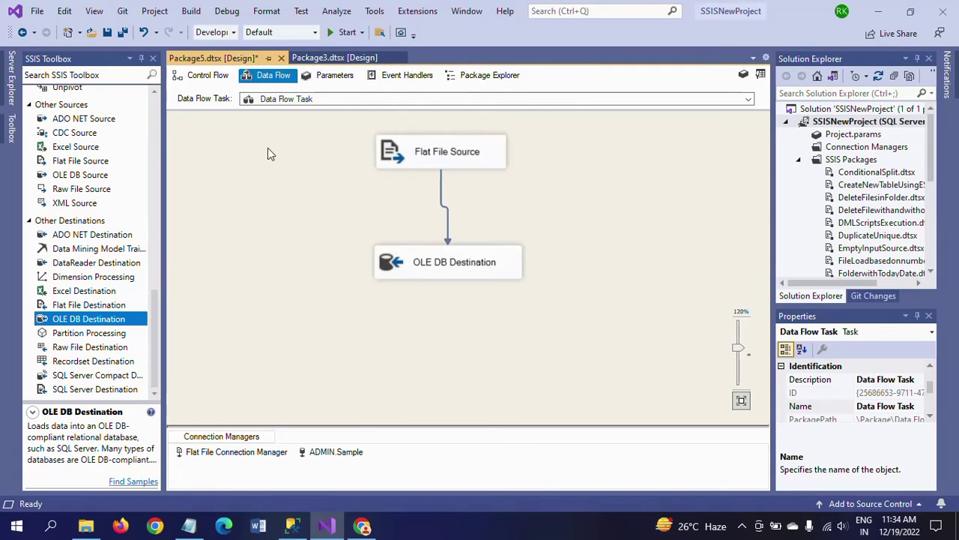
- Run the package in Visual Studio, then rerun the DoubleQuotes query in SQL Server Management Studio to check the loaded rows
{"action": "left_click", "coordinate": [328, 34]}
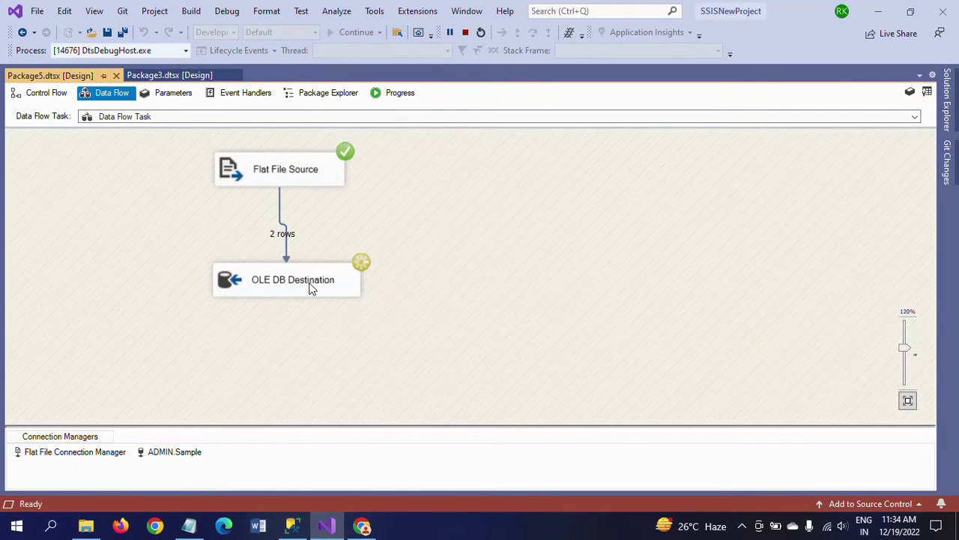
{"action": "left_click", "coordinate": [465, 32]}
{"action": "key", "text": "alt+Tab"}
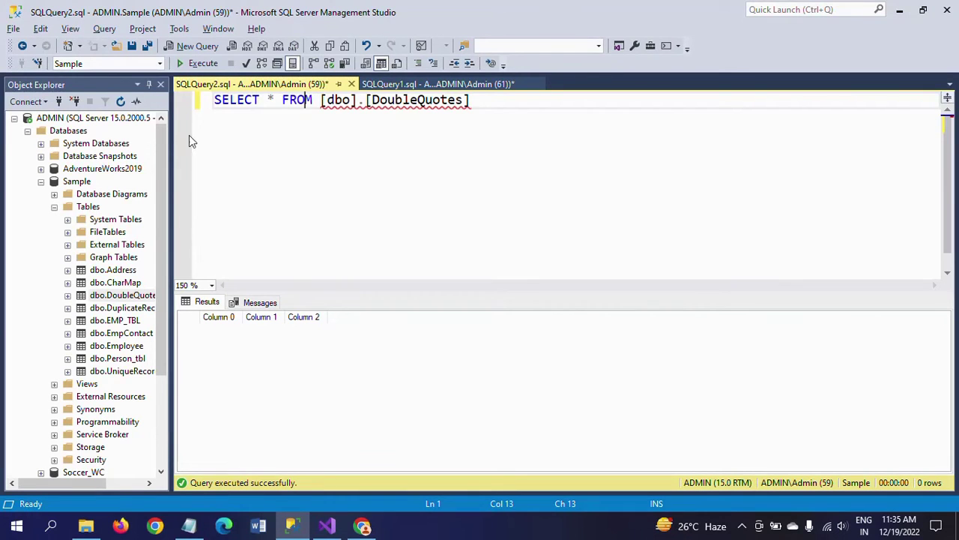
{"action": "left_click", "coordinate": [200, 64]}
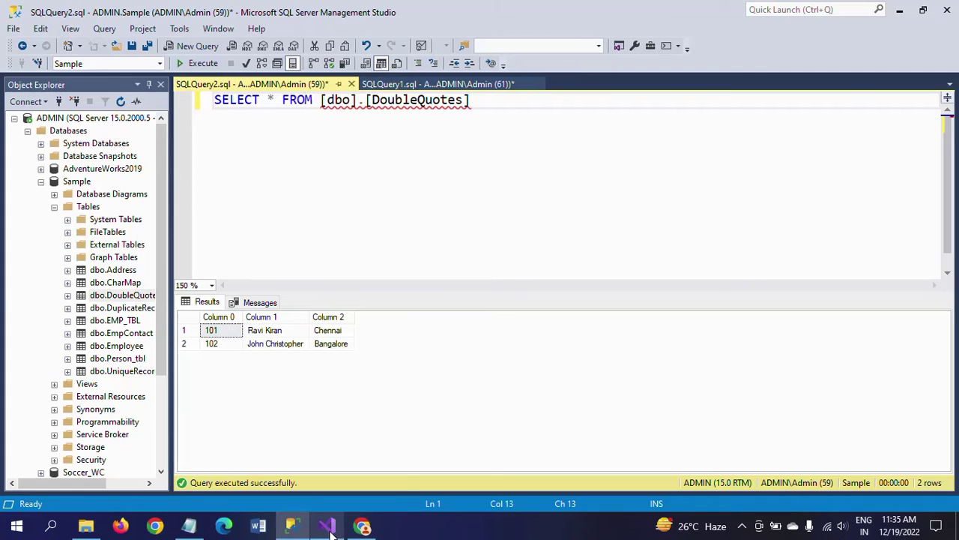
- Return to Visual Studio and review the Flat File Source's column settings without changing them
{"action": "left_click", "coordinate": [324, 457]}
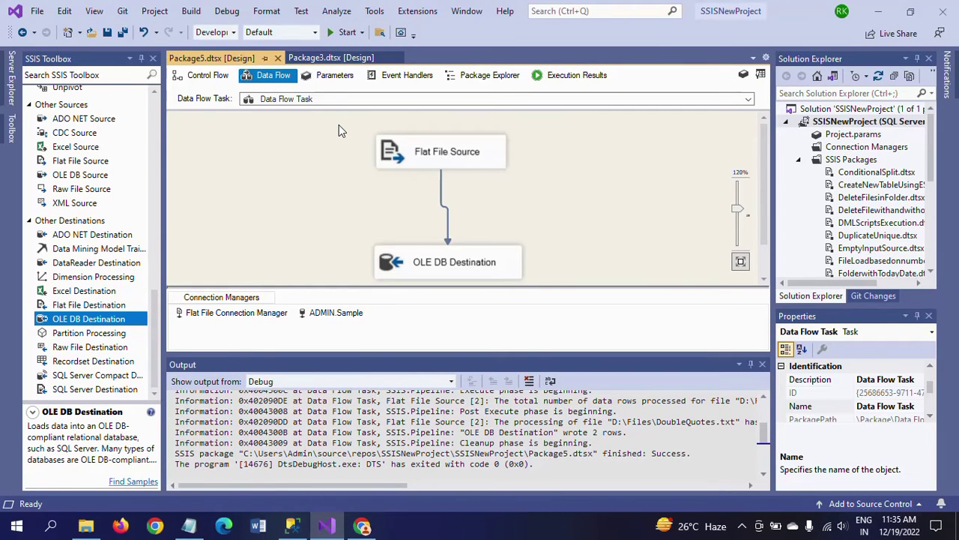
{"action": "double_click", "coordinate": [453, 158]}
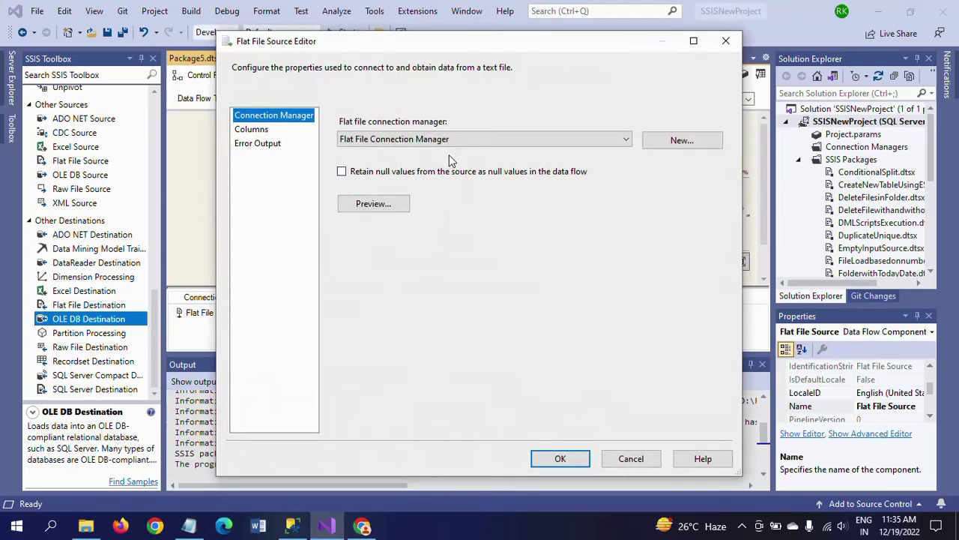
{"action": "left_click", "coordinate": [249, 131]}
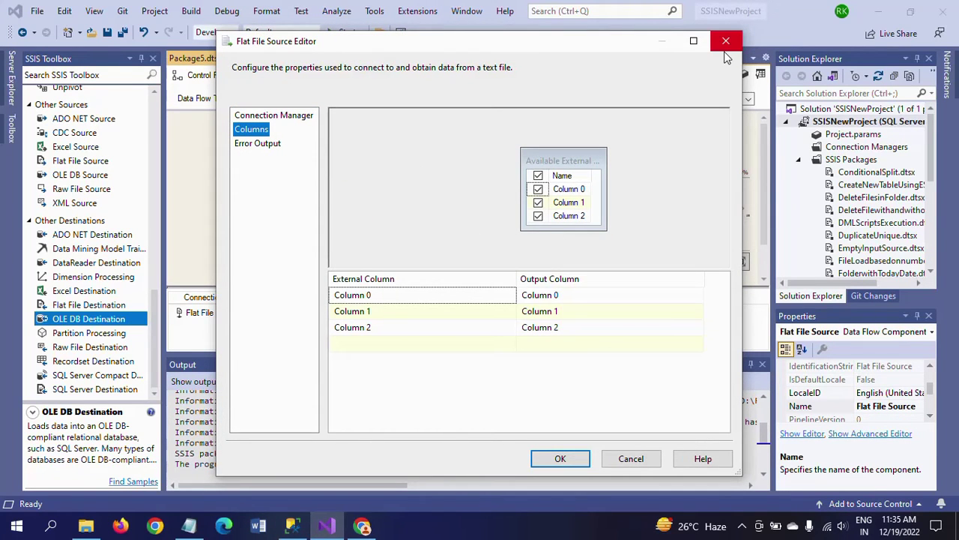
{"action": "left_click", "coordinate": [725, 42]}
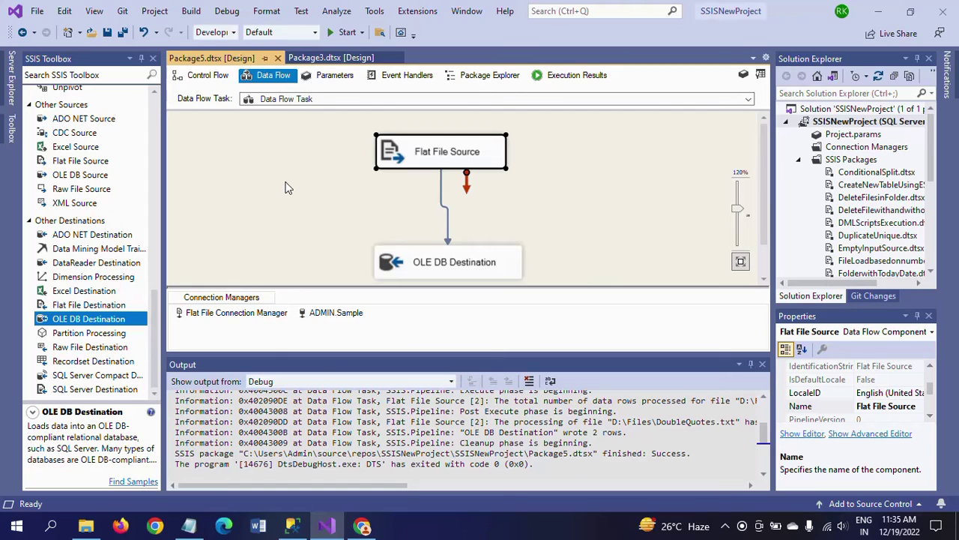
- Open the existing flat file connection manager for editing and review its text qualifier setting
{"action": "left_click", "coordinate": [232, 313]}
{"action": "right_click", "coordinate": [237, 314]}
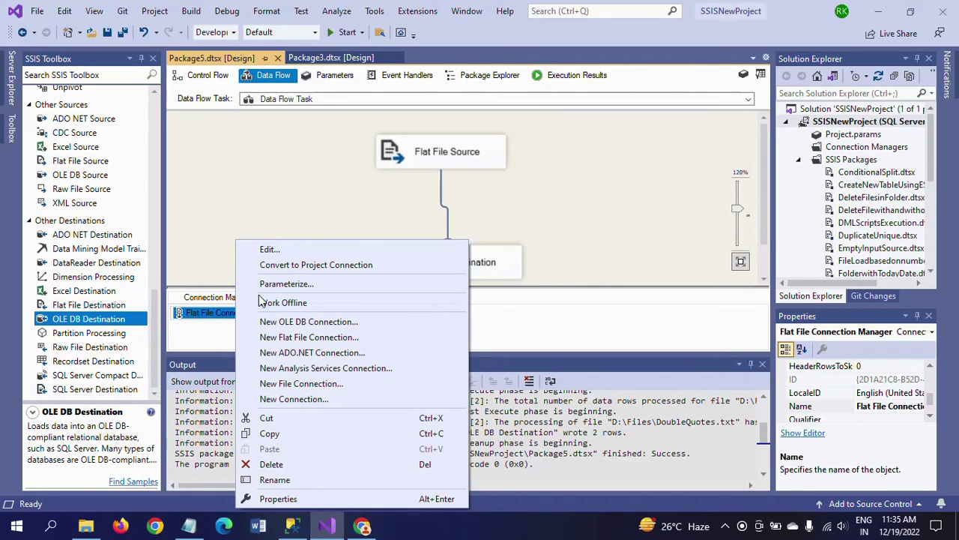
{"action": "left_click", "coordinate": [283, 249]}
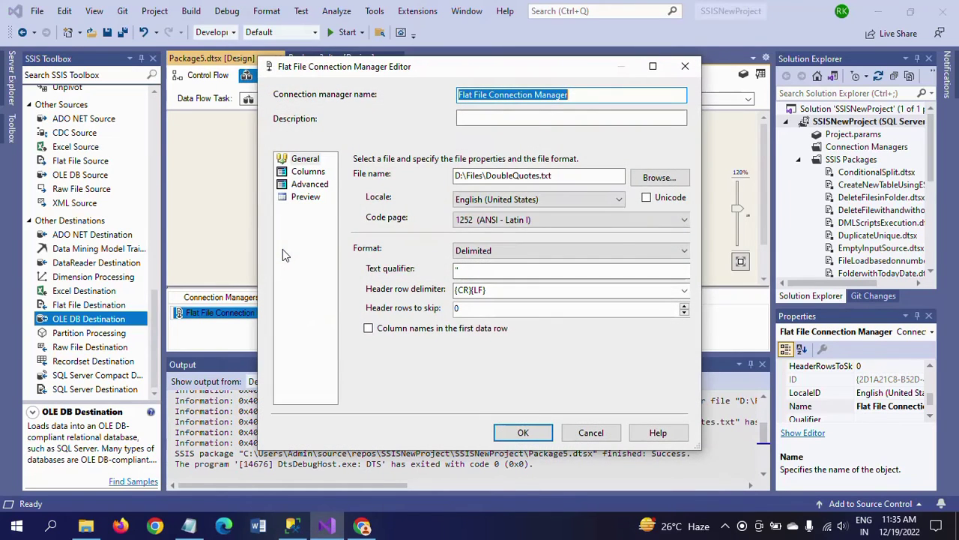
{"action": "left_click", "coordinate": [468, 272]}
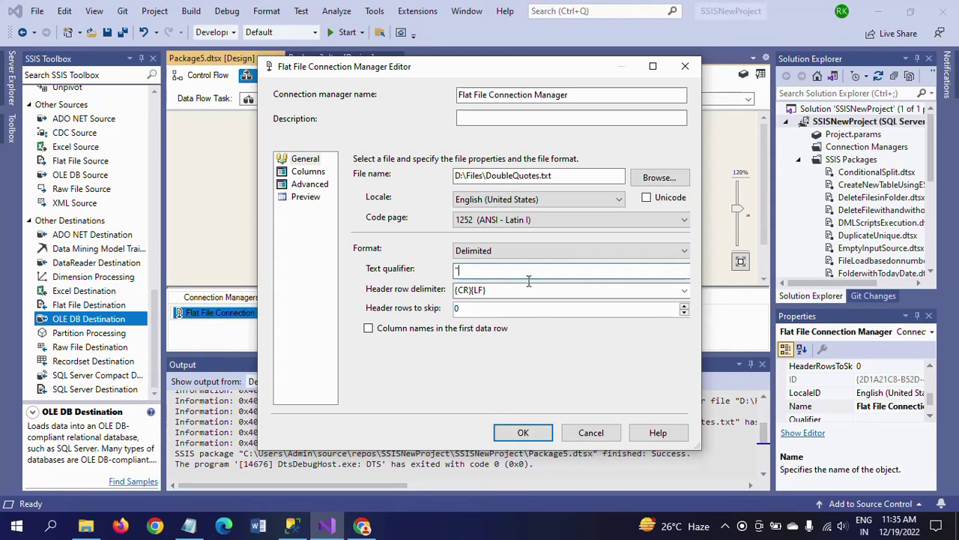
{"action": "left_click", "coordinate": [519, 433]}
{"action": "left_click", "coordinate": [602, 211]}
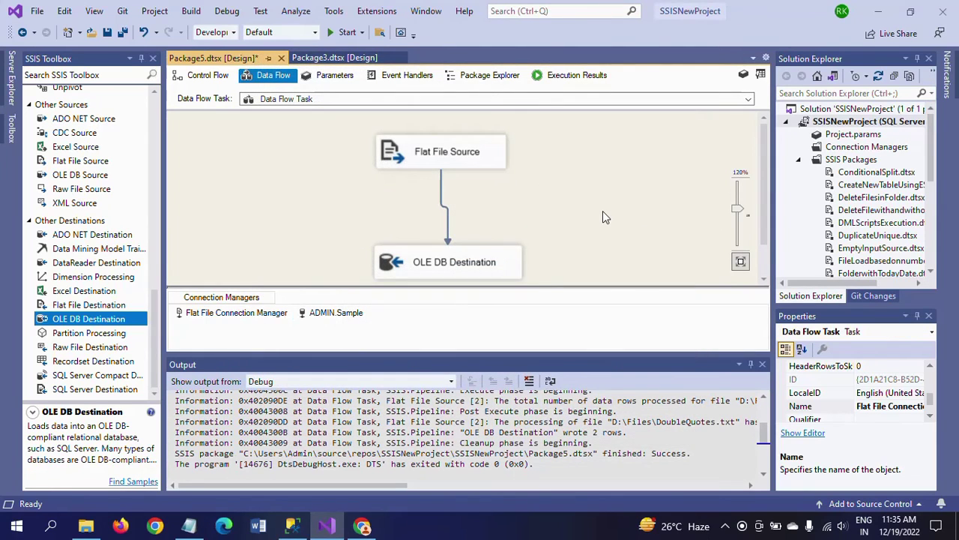